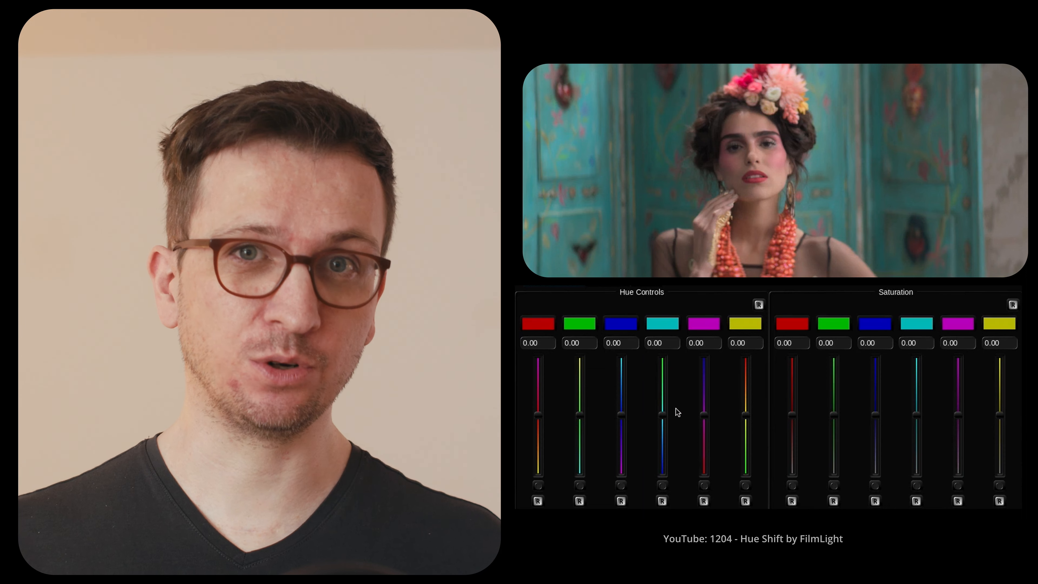
Shift the cyan hue and adjust the yellow value in the six-colour hue and value controls.
left_click_drag(663, 416, 665, 452)
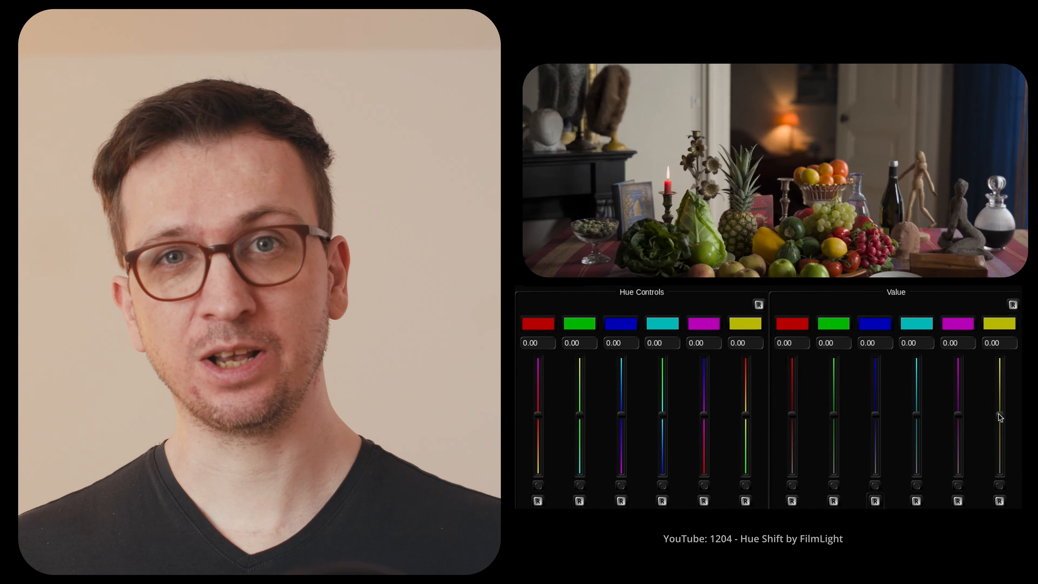
mouse_move(998, 414)
left_mouse_down()
mouse_move(1010, 352)
mouse_move(1011, 497)
mouse_move(1011, 362)
mouse_move(1011, 475)
mouse_move(1005, 383)
mouse_move(1012, 417)
left_mouse_up()
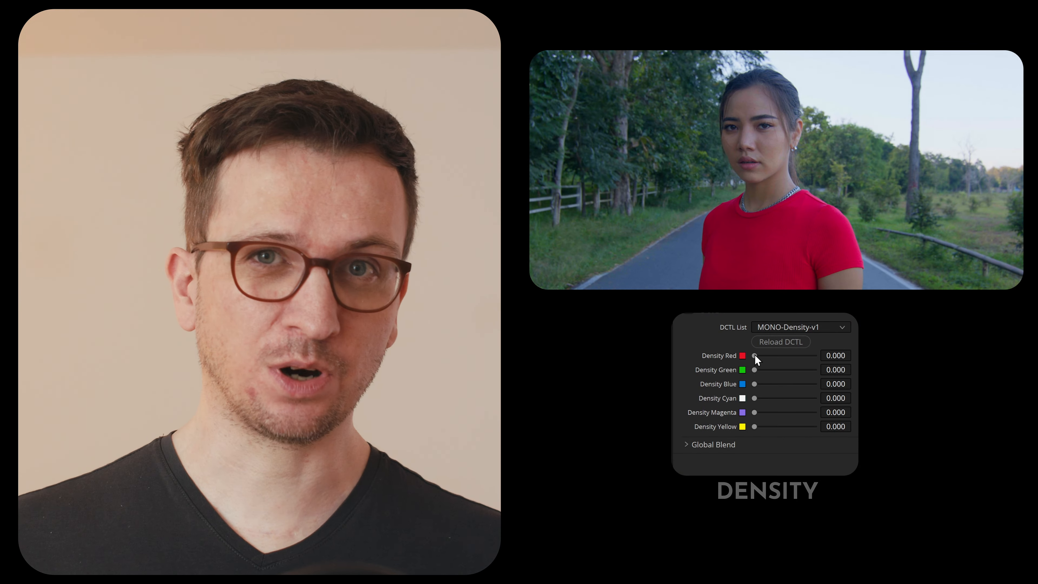
Raise Density Red and Density Yellow in MONO-Density-v1, and set Deep Green to 0.559 in MONO-Deep-v1.
left_click_drag(755, 355, 789, 356)
left_click_drag(755, 428, 784, 427)
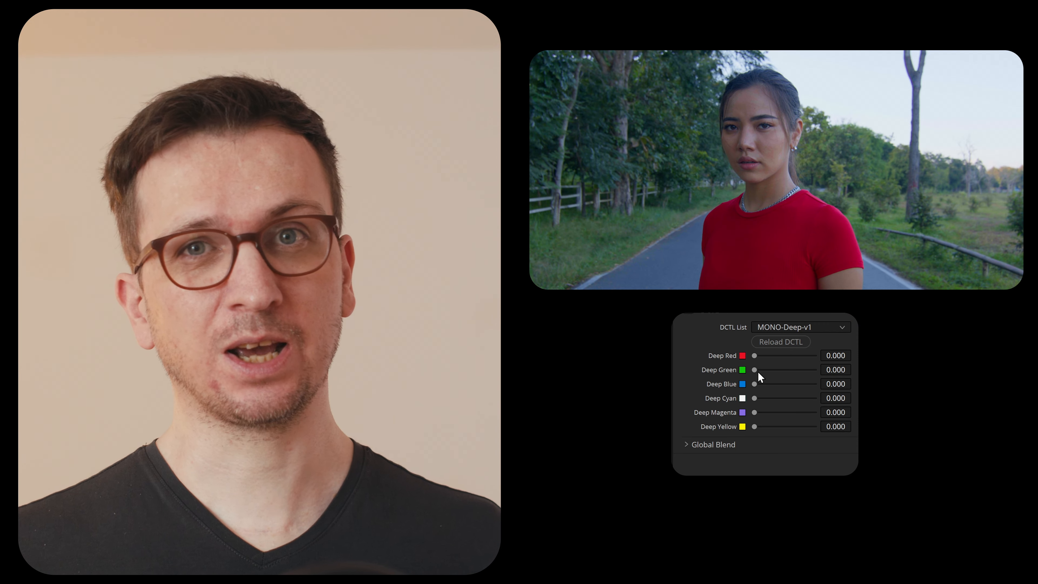
left_click_drag(755, 370, 788, 370)
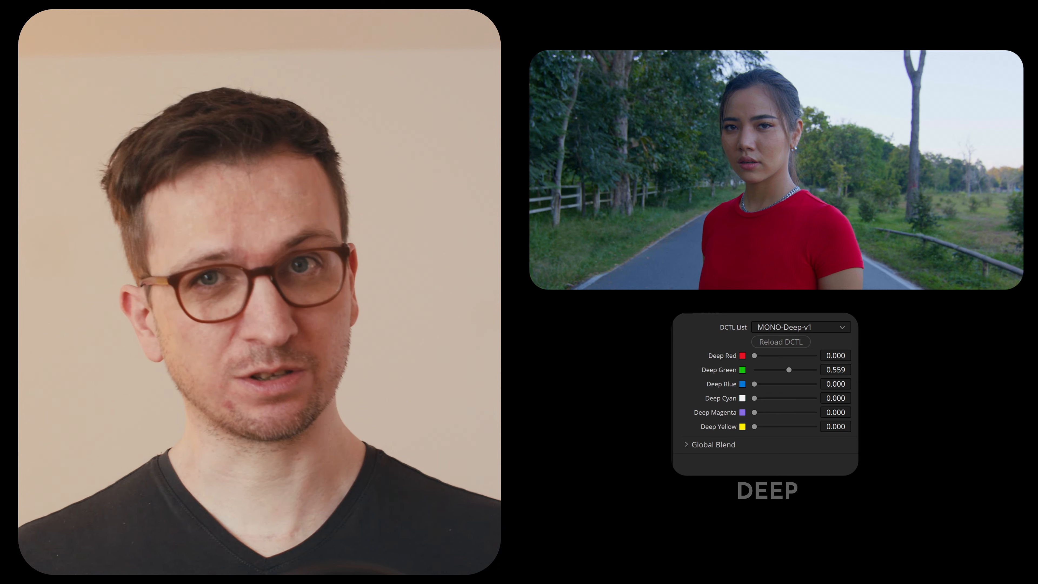
mouse_move(755, 384)
left_mouse_down()
mouse_move(787, 384)
mouse_move(765, 398)
left_mouse_up()
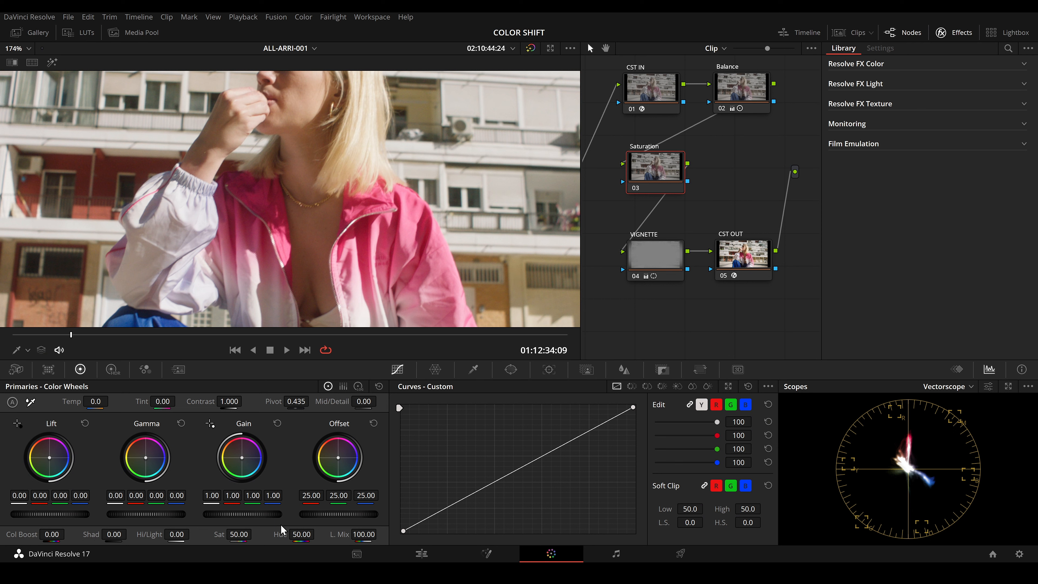
Set the Saturation node's saturation to 100 and open the vectorscope in a floating window over the lower viewer.
left_click_drag(241, 537, 258, 533)
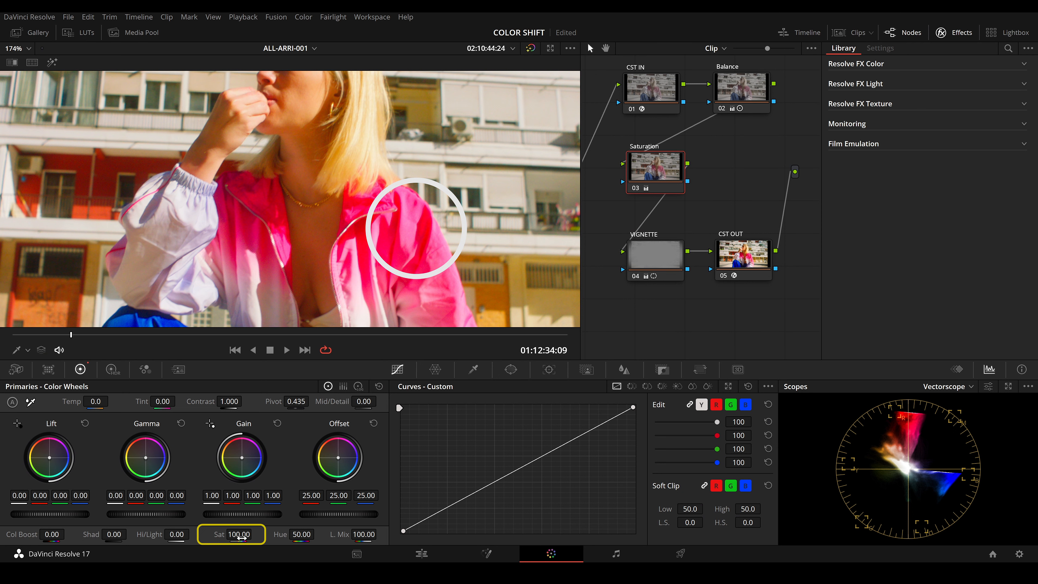
left_click(1009, 386)
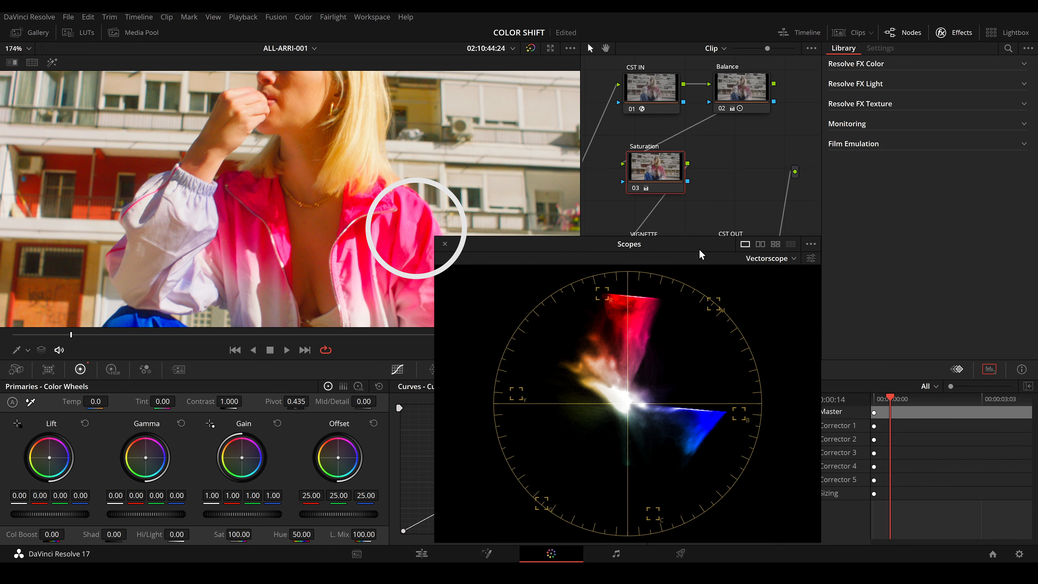
left_click_drag(704, 260, 559, 258)
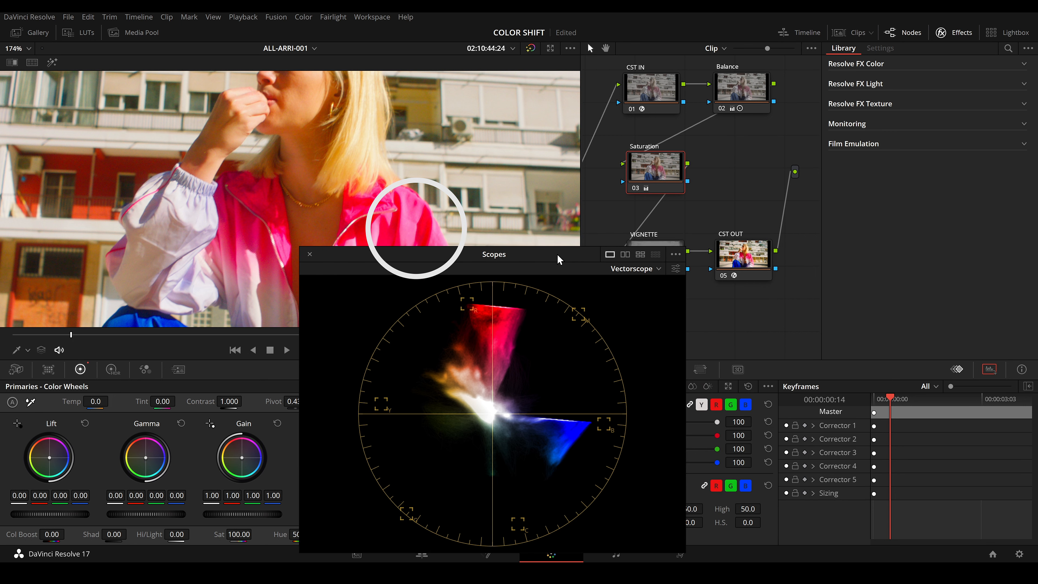
Set the CST OUT node's gamut mapping method to Saturation Compression, check the vectorscope and close its floating window.
left_click(741, 252)
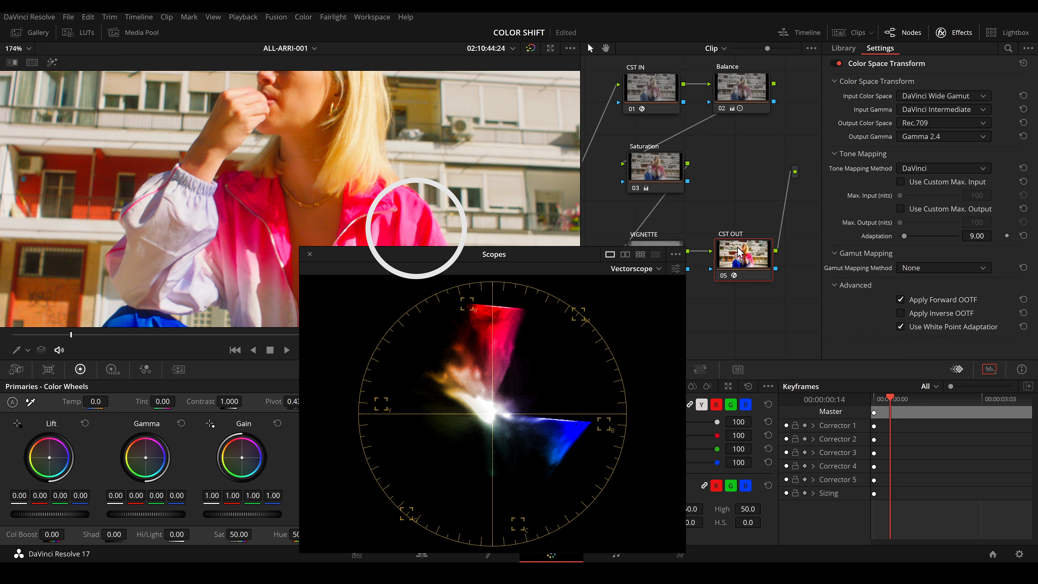
left_click(939, 268)
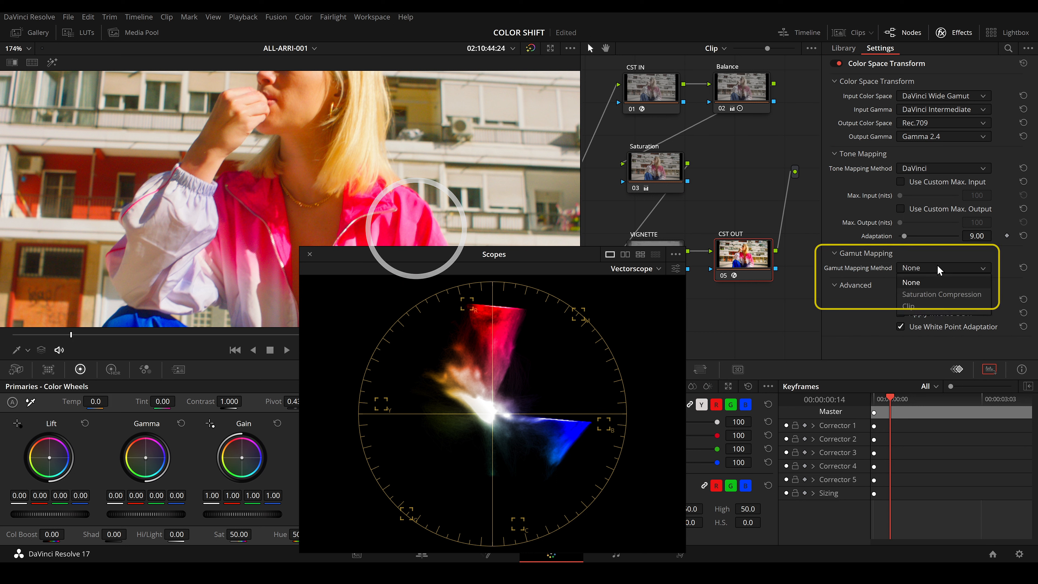
left_click(942, 295)
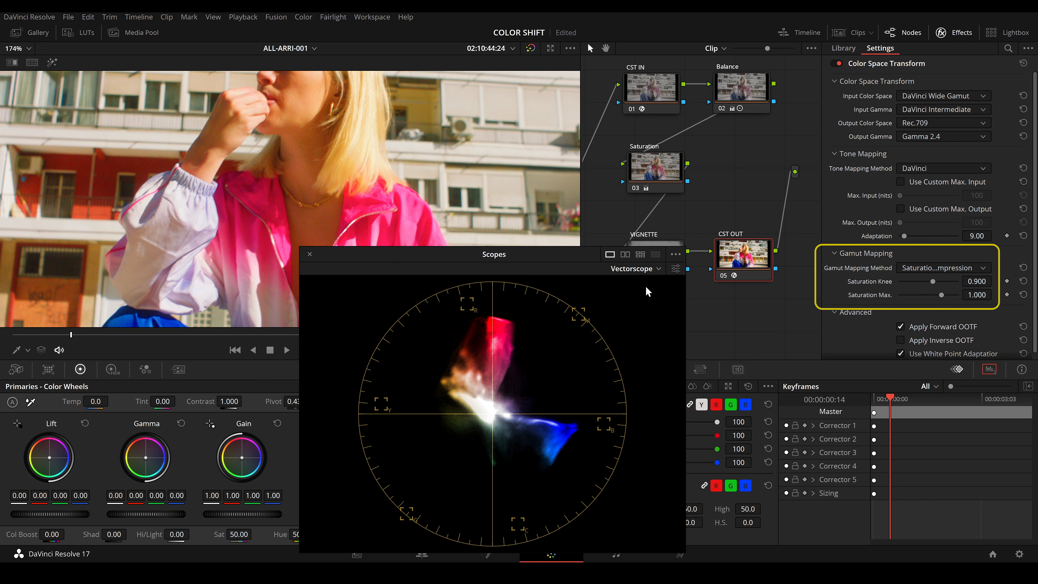
left_click_drag(546, 261, 851, 263)
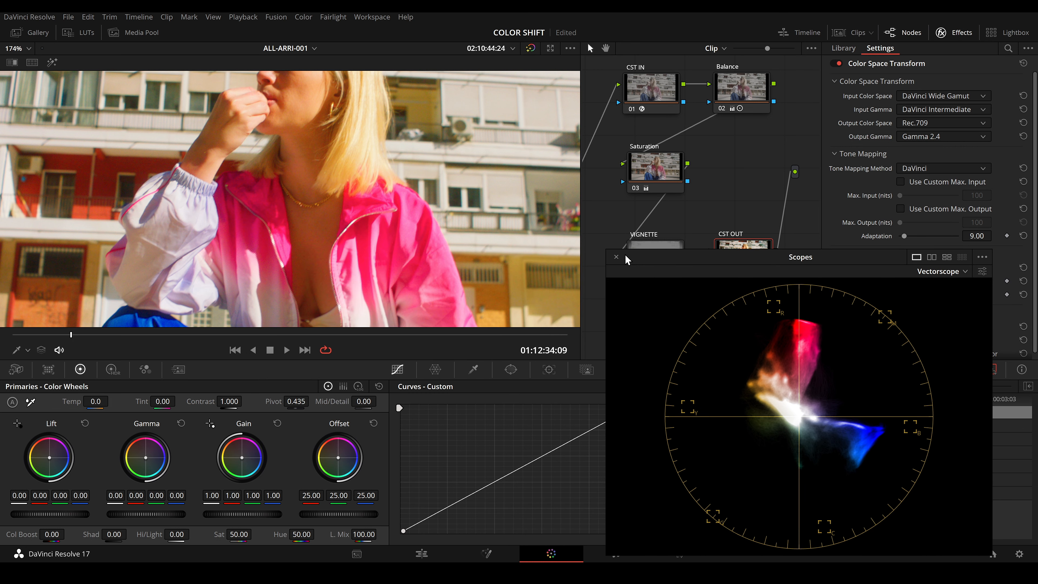
left_click(617, 257)
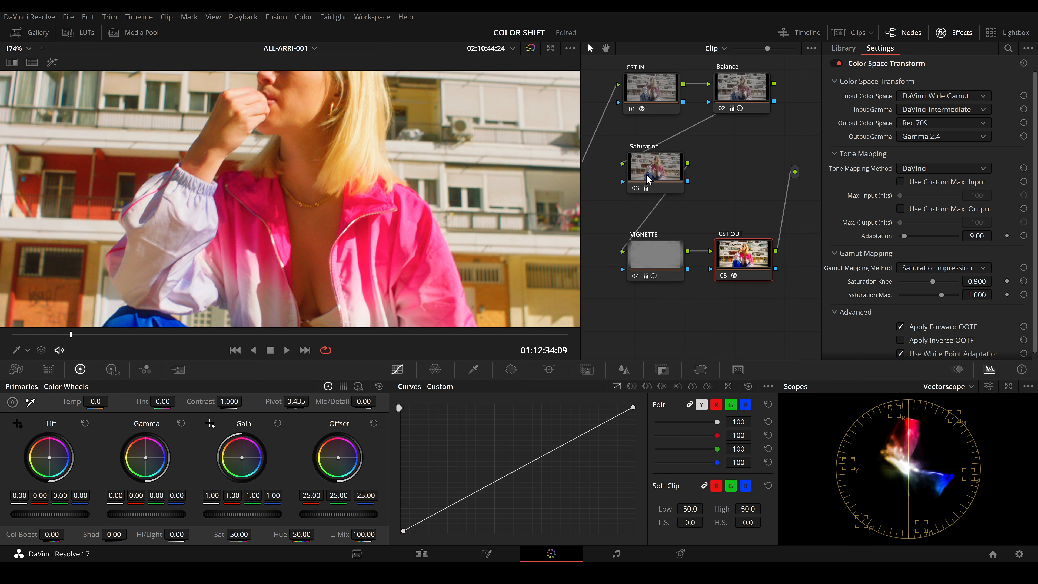
Reset the primary adjustments on the Saturation node and raise its Global saturation with the High Dynamic Range wheels.
left_click(651, 180)
left_click(379, 386)
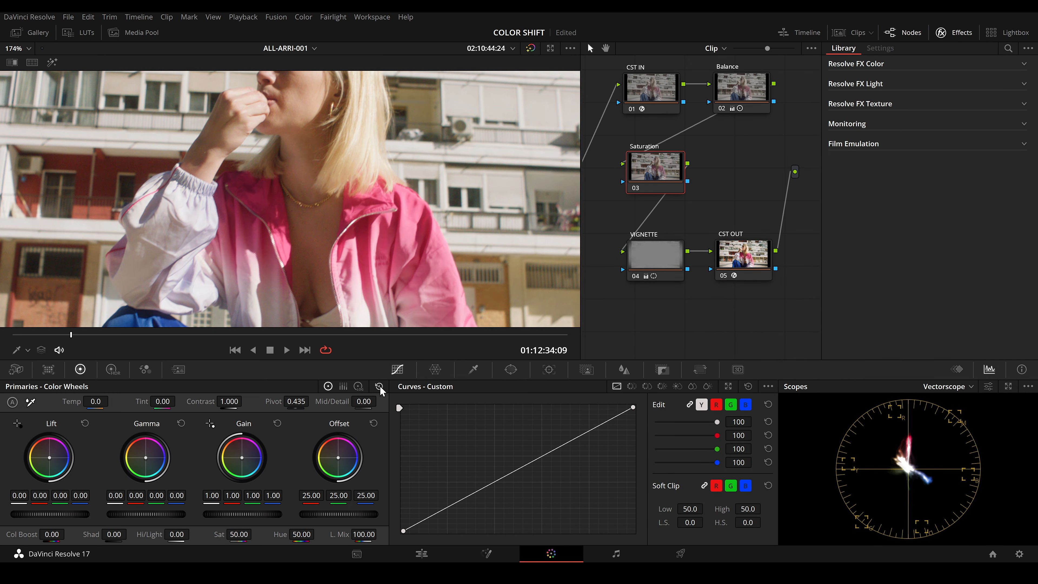
left_click(113, 370)
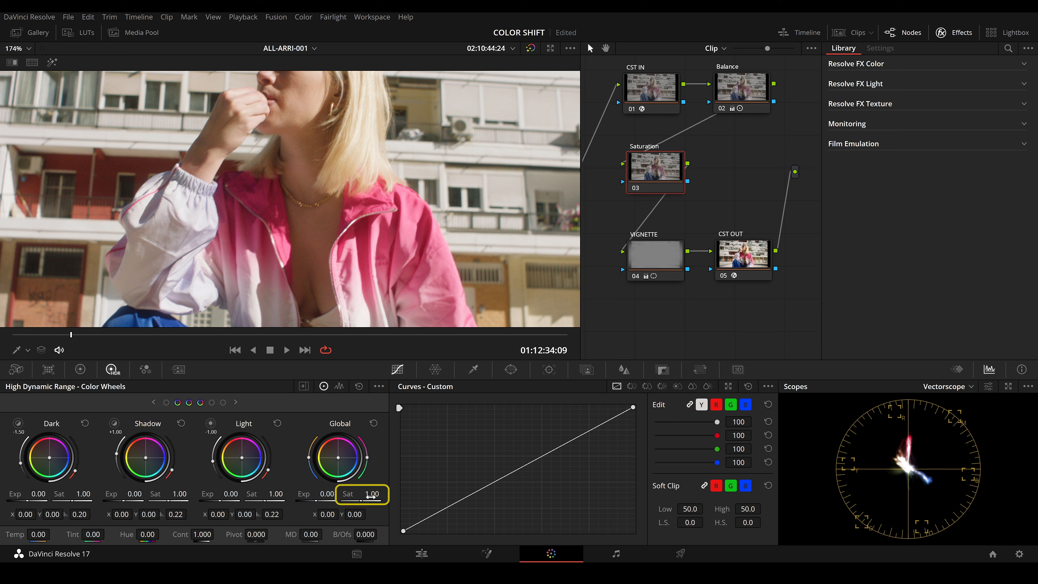
left_click_drag(370, 494, 412, 494)
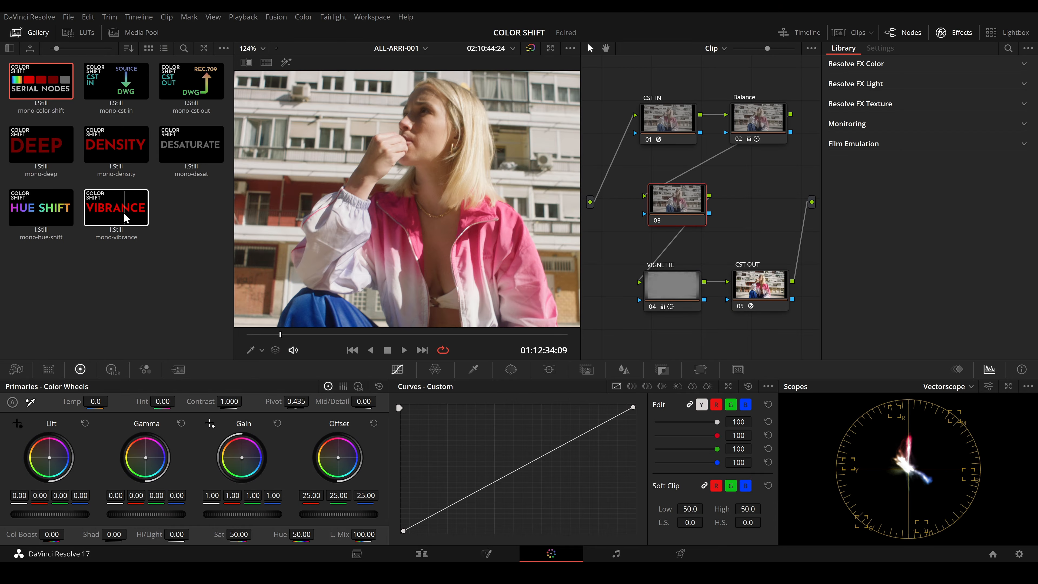
Apply the mono-vibrance still to the empty node 03 and hide the gallery.
left_click_drag(116, 207, 682, 212)
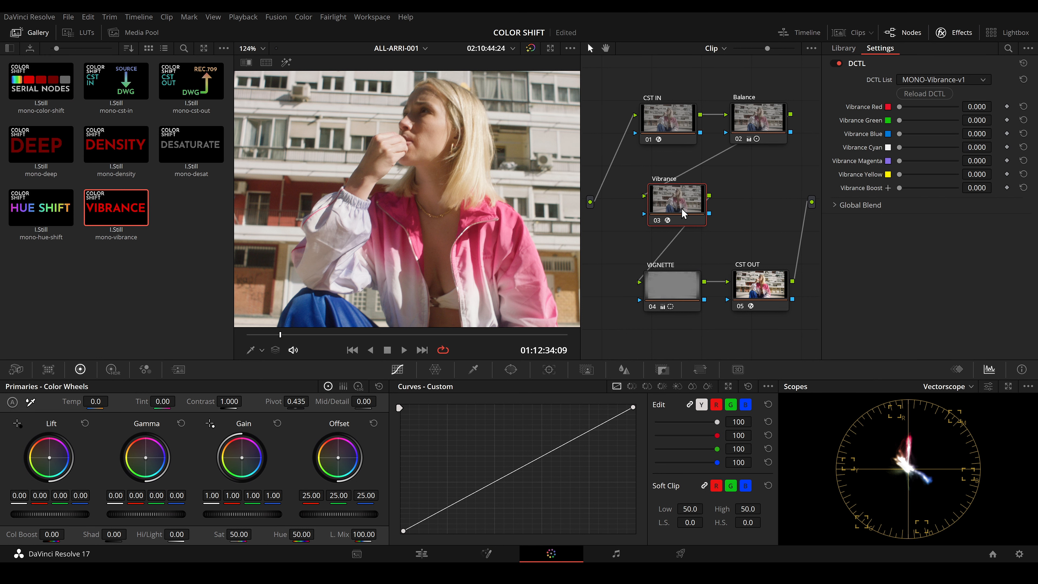
left_click(16, 36)
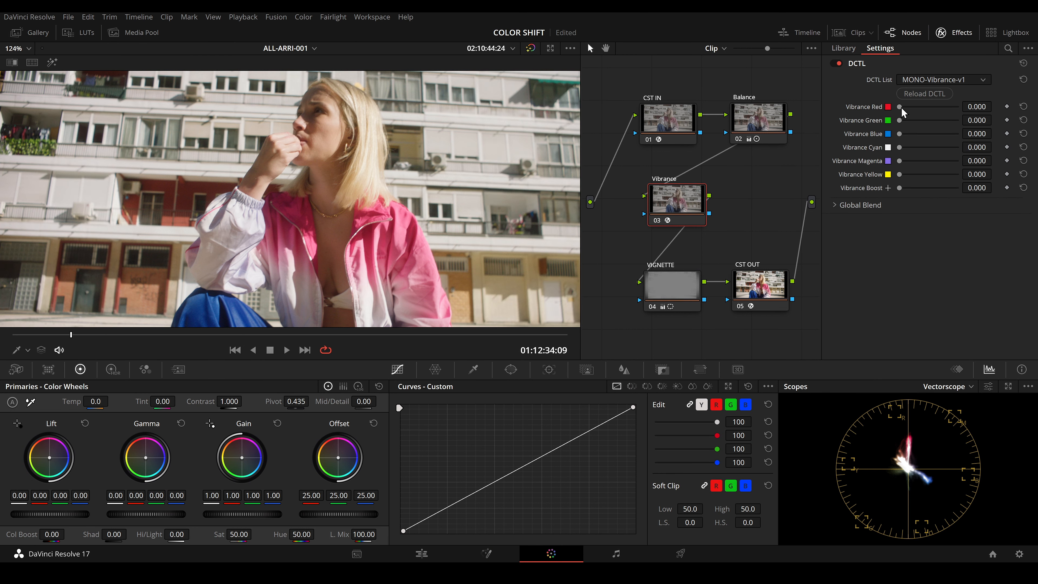
Set all six colour Vibrance values and Vibrance Boost to 1.000, and expand the Global Blend settings.
left_click_drag(900, 107, 959, 122)
left_click(956, 120)
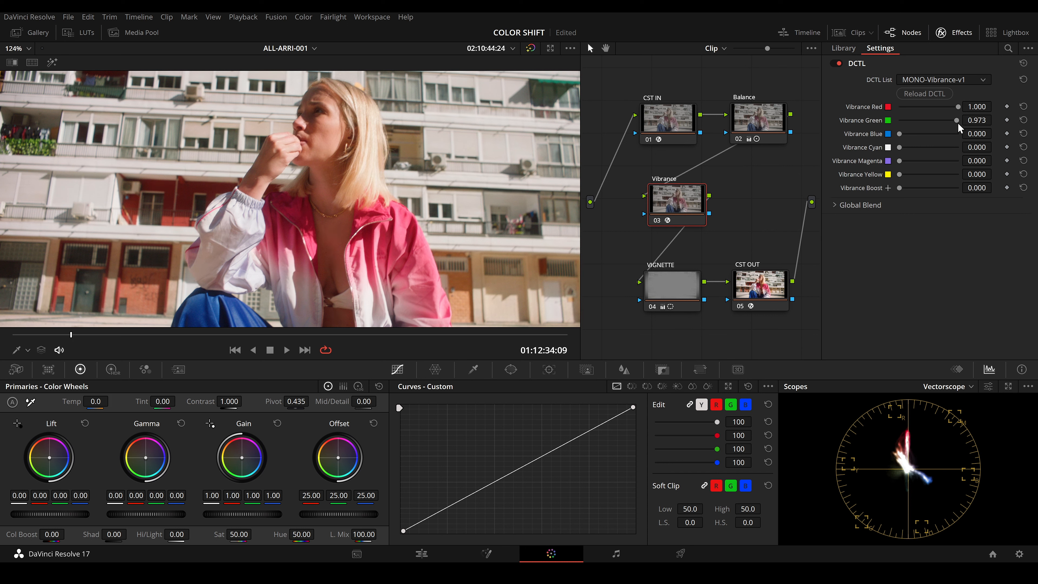
left_click(959, 134)
left_click(959, 146)
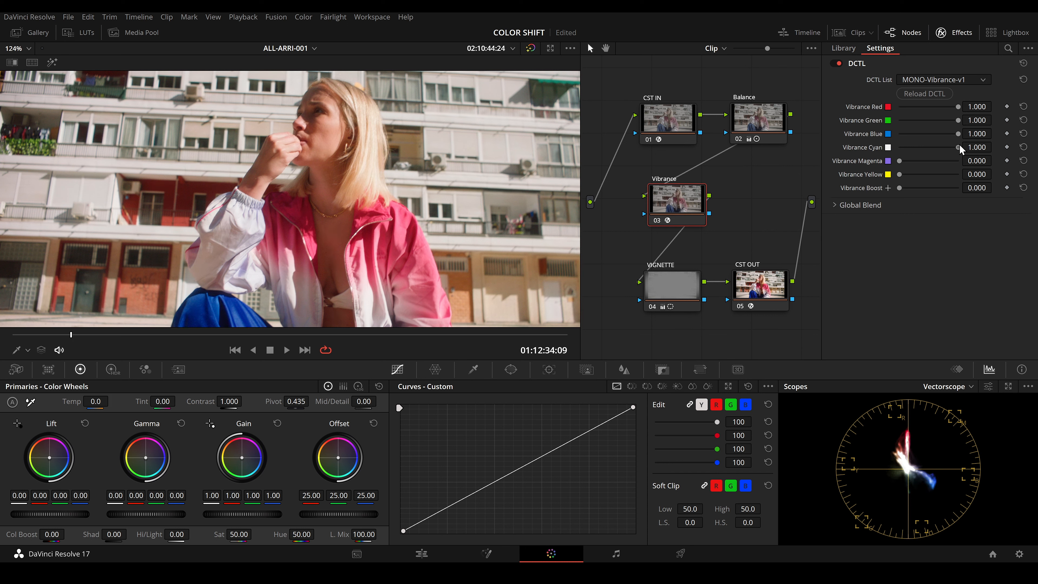
left_click(958, 160)
left_click(959, 175)
left_click(959, 187)
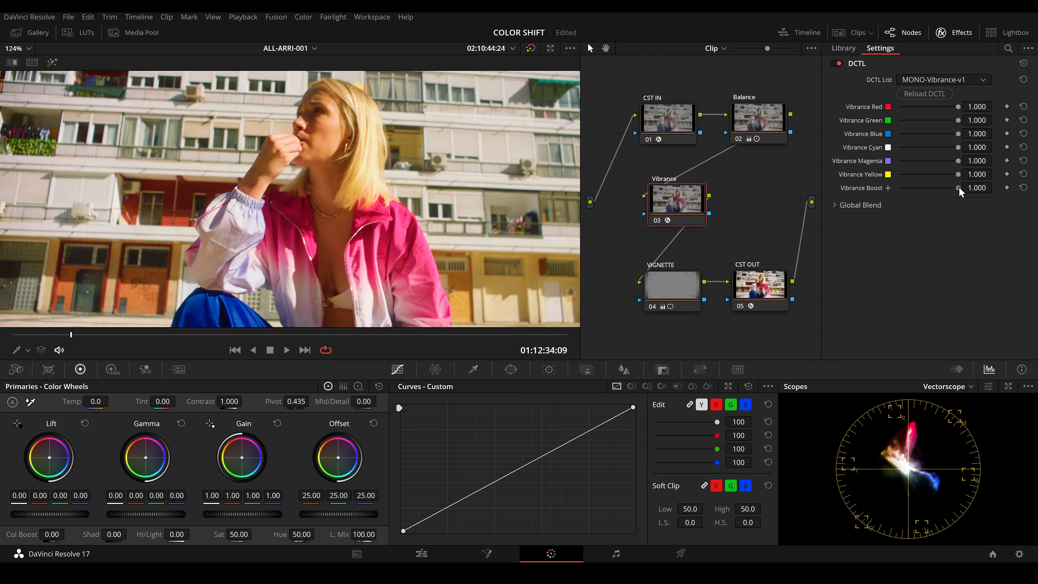
left_click(835, 204)
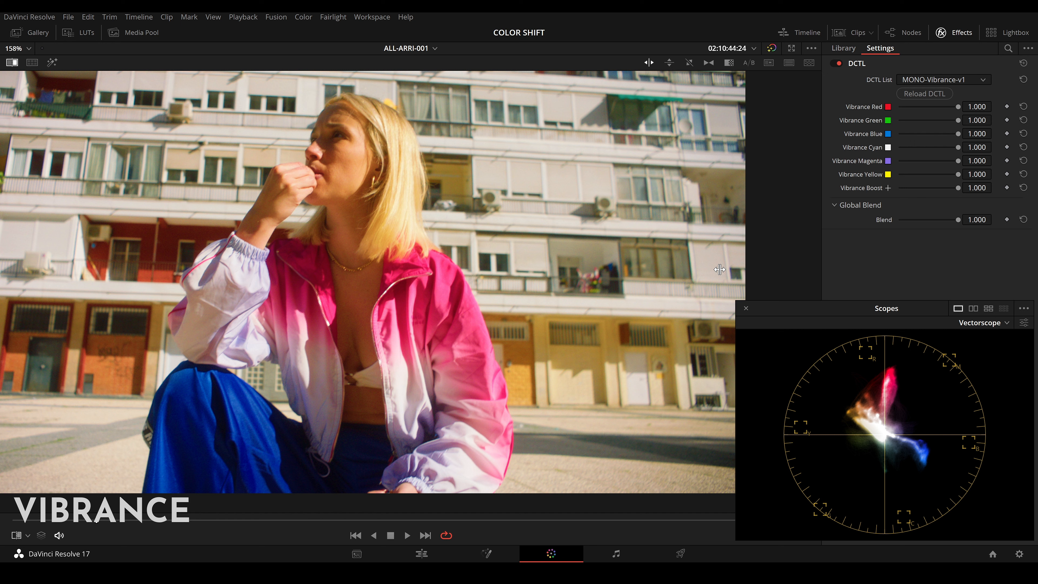
Wipe across the blonde woman's shot to compare the vibrance grade with the saturation grade.
left_click_drag(720, 269, 2, 275)
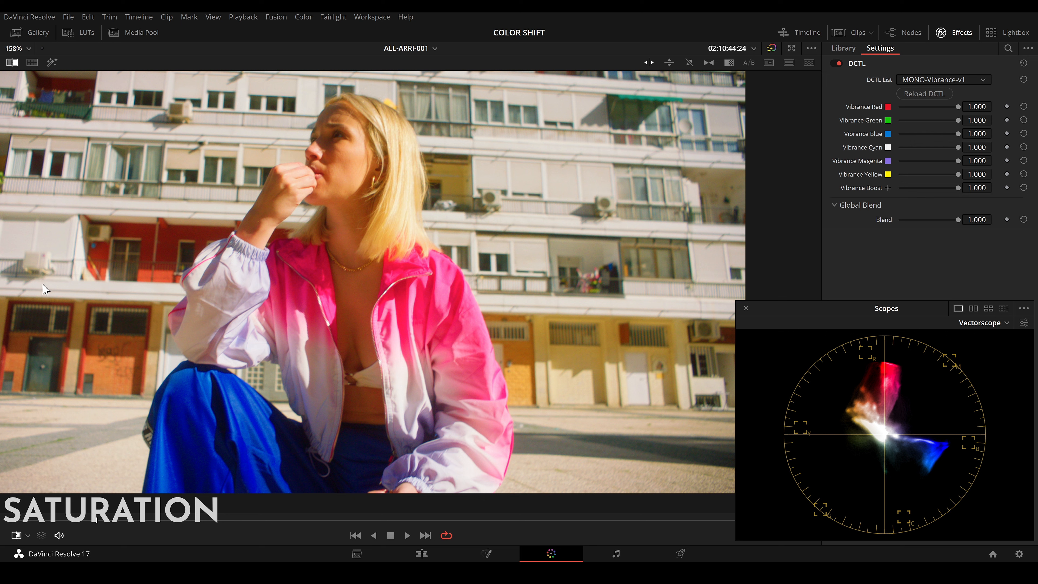
left_click_drag(43, 285, 18, 283)
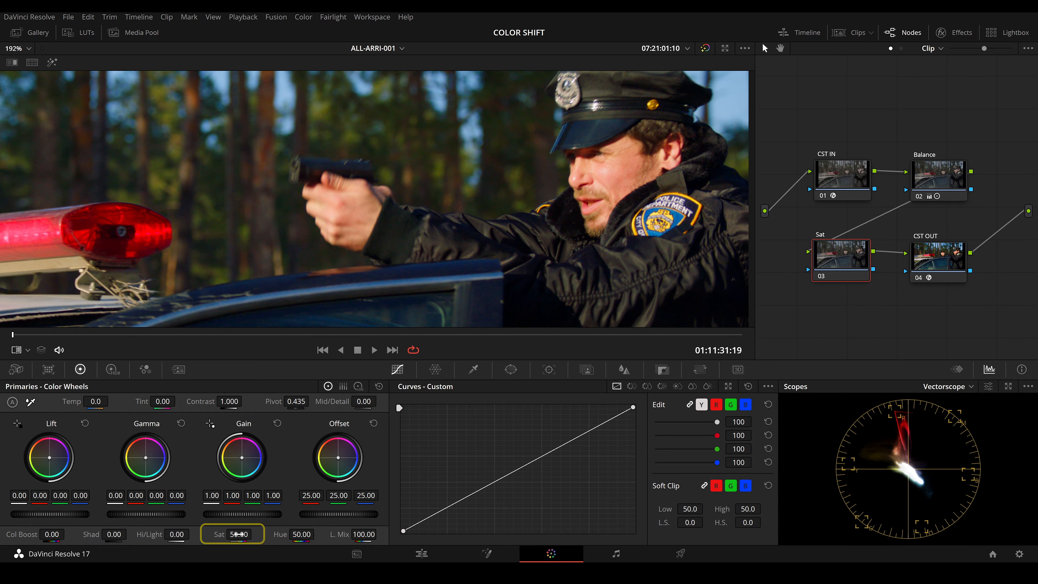
Raise the saturation on the police officer clip's Sat node and wipe across to compare it with the vibrance grade.
left_click_drag(237, 534, 255, 533)
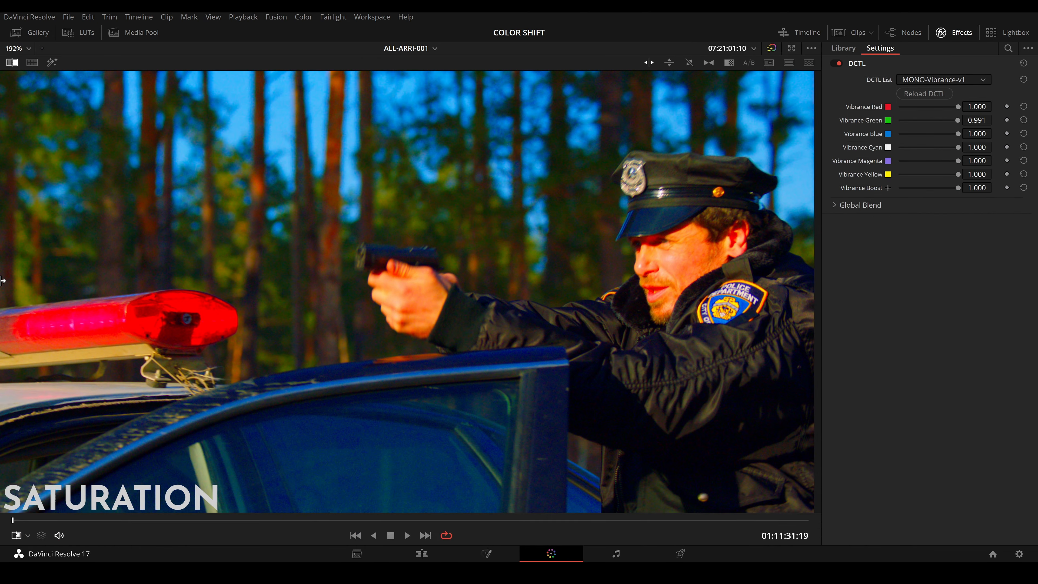
left_click_drag(3, 281, 783, 286)
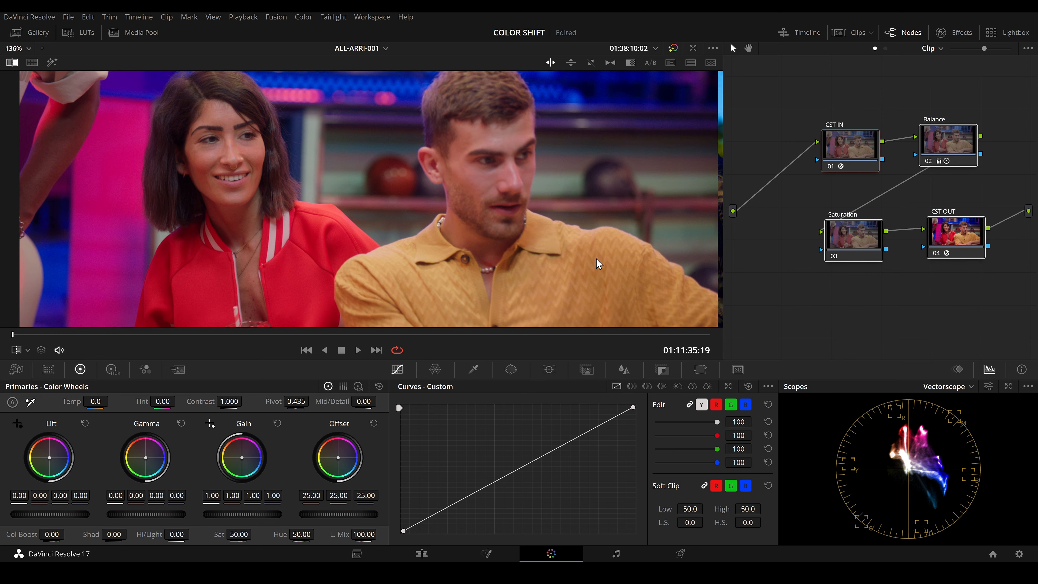
Try a saturation of 74.60 on the bowling alley clip's Saturation node and reset the primary adjustments.
left_click(850, 246)
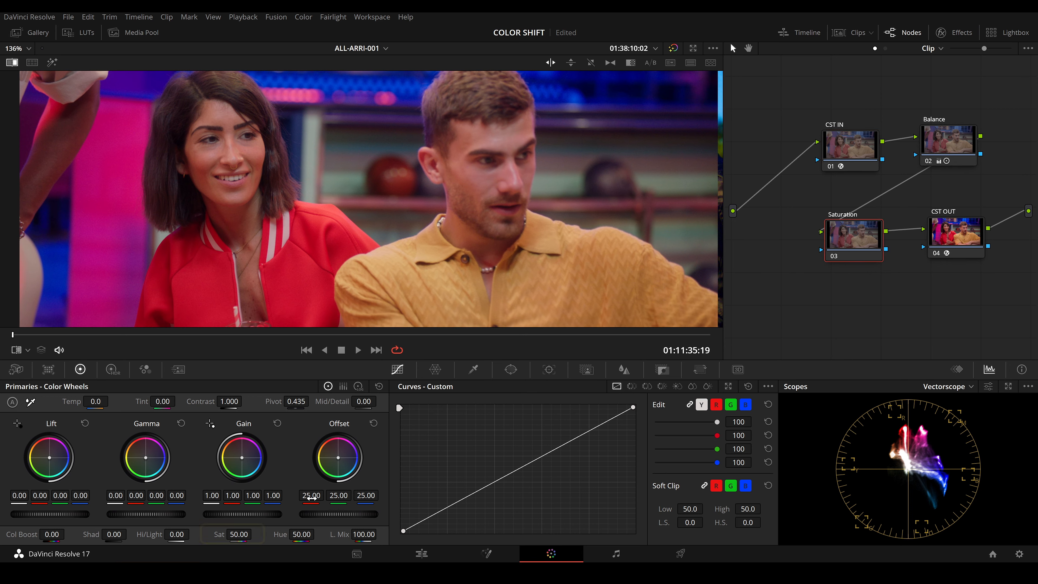
left_click_drag(239, 535, 289, 534)
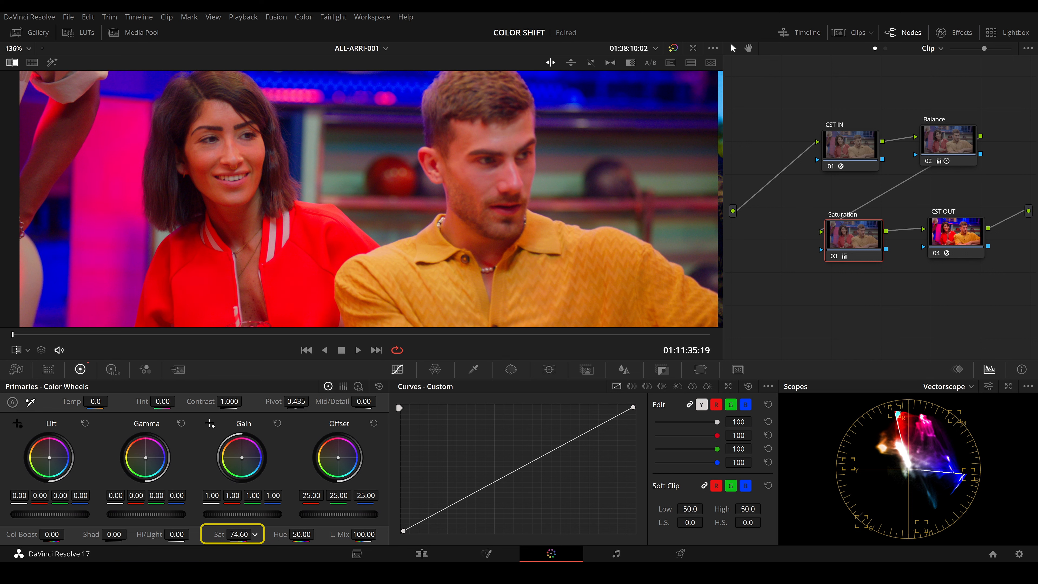
left_click(380, 389)
Raise the bowling alley clip's Global saturation with the High Dynamic Range wheels and wipe across to compare it with vibrance.
left_click(112, 369)
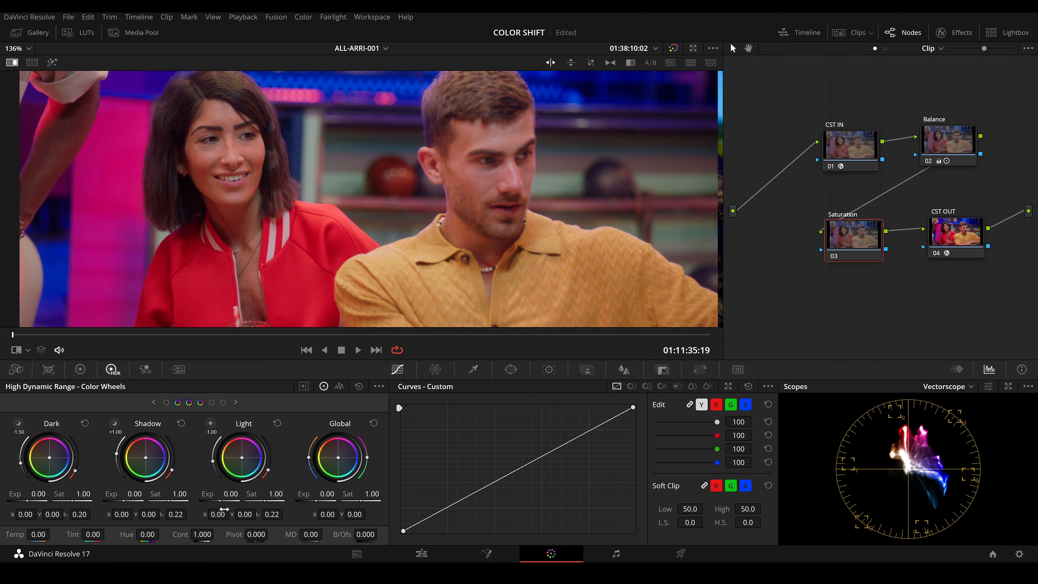
left_click_drag(372, 495, 434, 495)
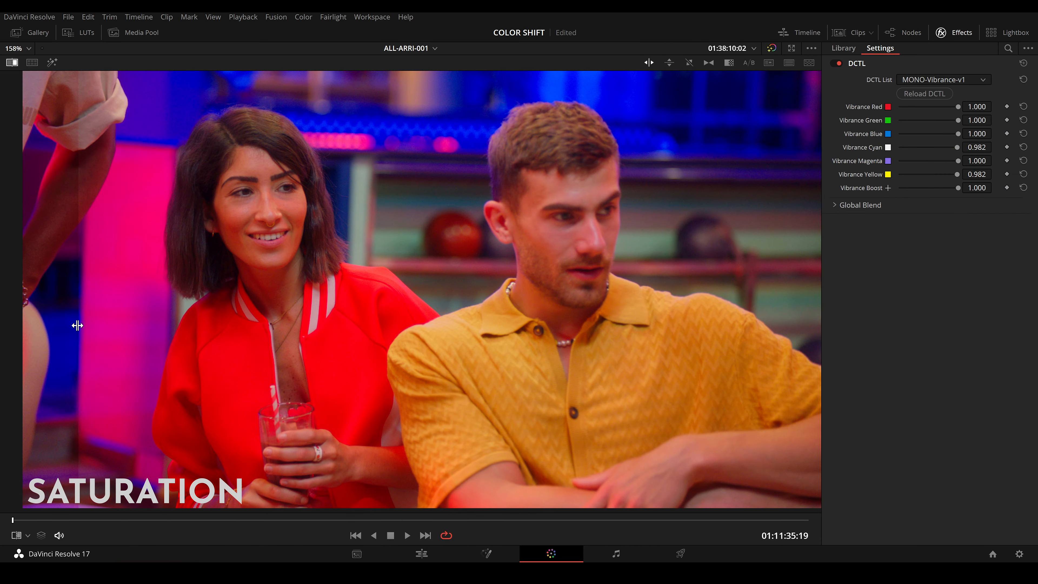
left_click_drag(78, 326, 801, 308)
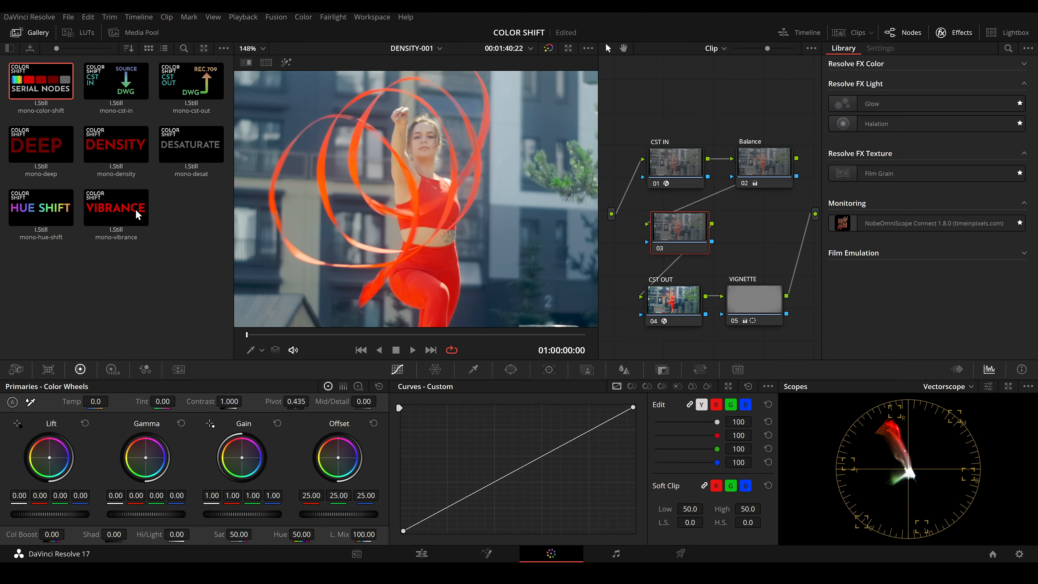
Apply the mono-density still to node 03 of the ribbon dancer clip and raise Density Red and Density Green.
left_click_drag(118, 148, 679, 240)
left_click(23, 36)
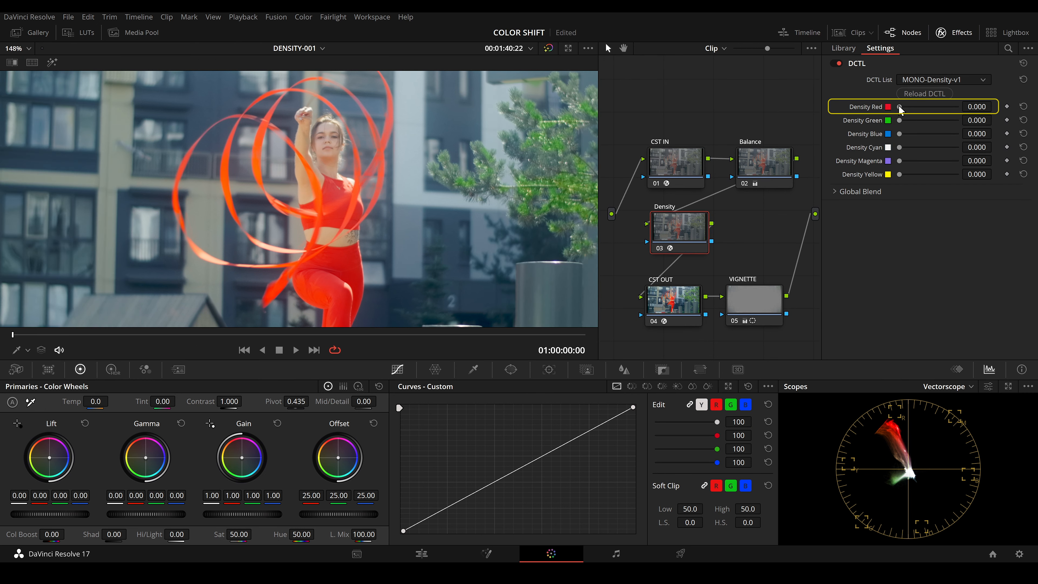
left_click_drag(901, 109, 921, 112)
left_click_drag(911, 123, 924, 136)
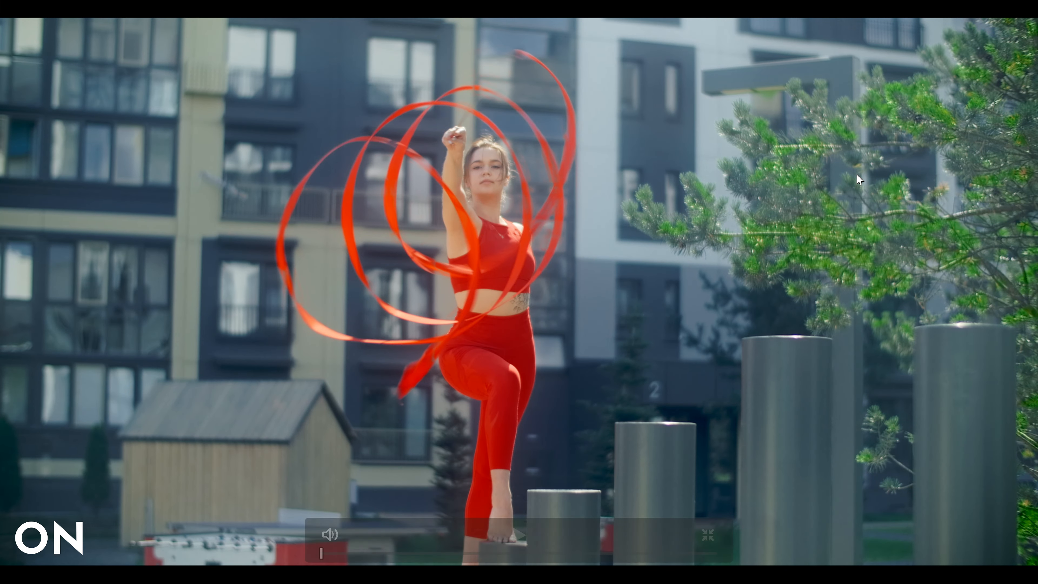
Scrub through the ribbon dancer clip in full screen to review the density adjustment.
mouse_move(498, 497)
left_click_drag(355, 558, 567, 556)
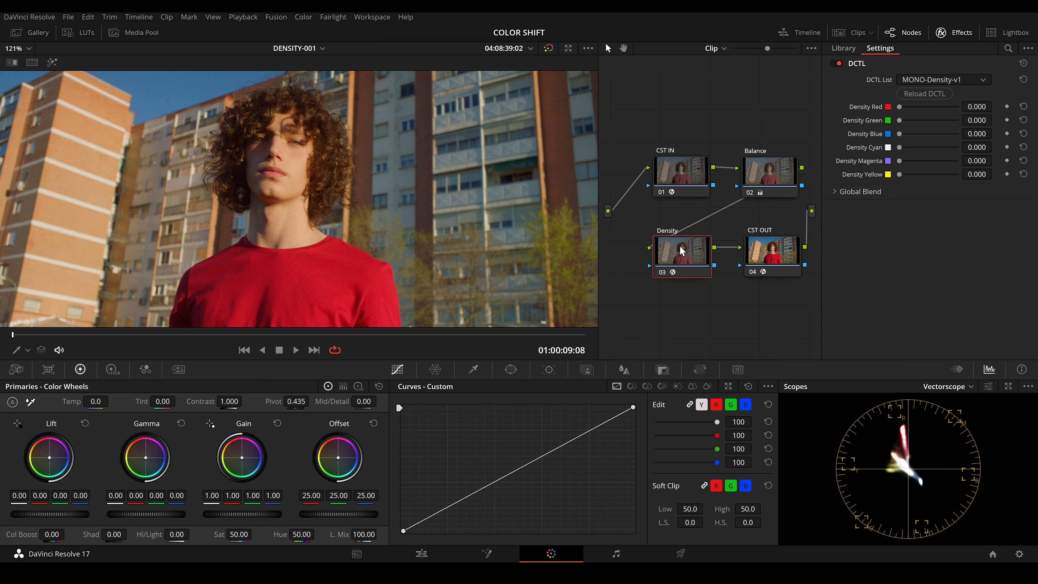
Set Density Red and Green to 0.541 and Density Blue to 0.468 on the red T-shirt clip, comparing with the node off and on.
key("alt+f")
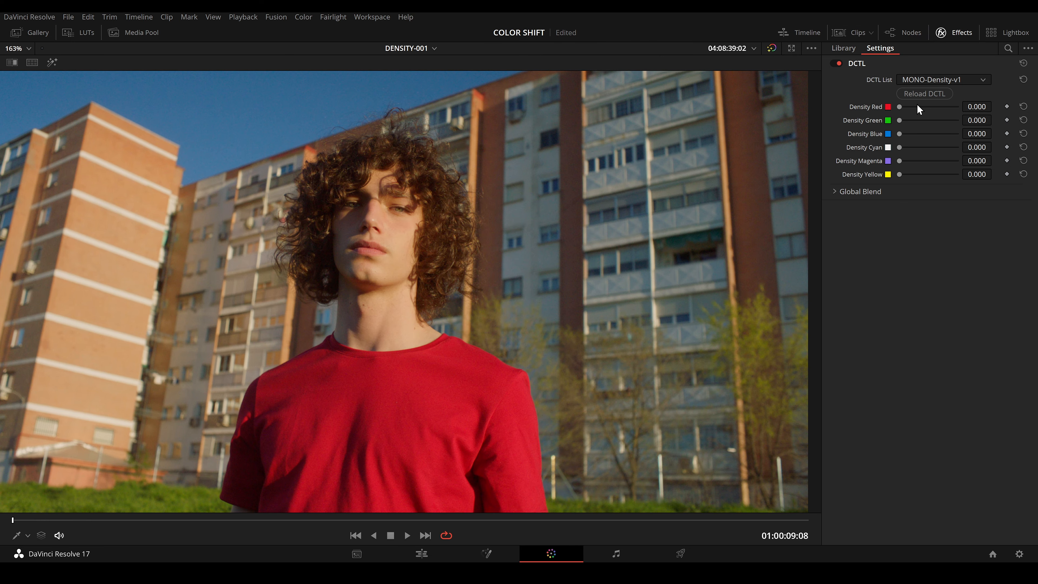
left_click_drag(900, 106, 930, 121)
key("ctrl+d")
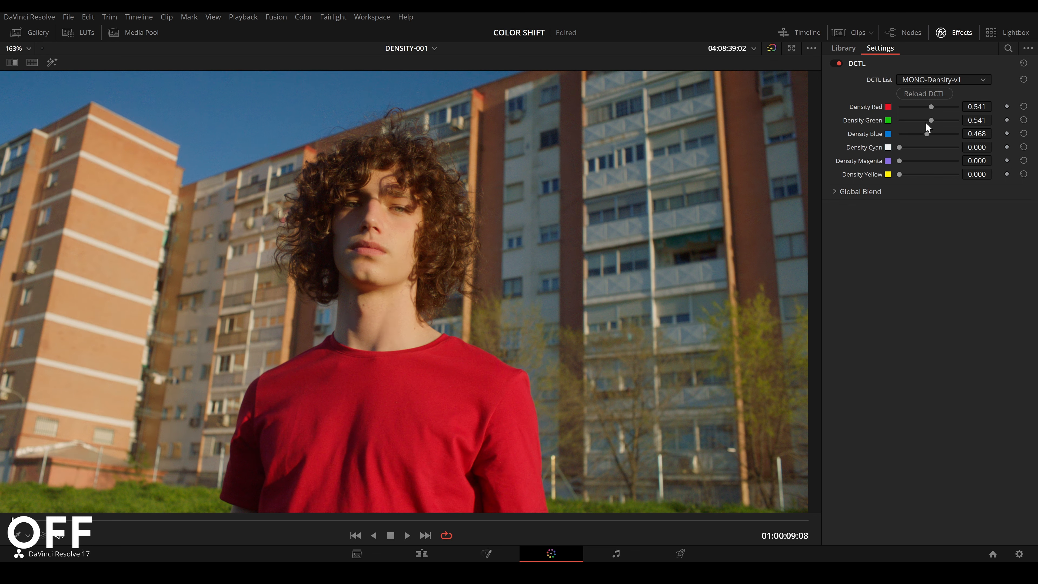
key("ctrl+d")
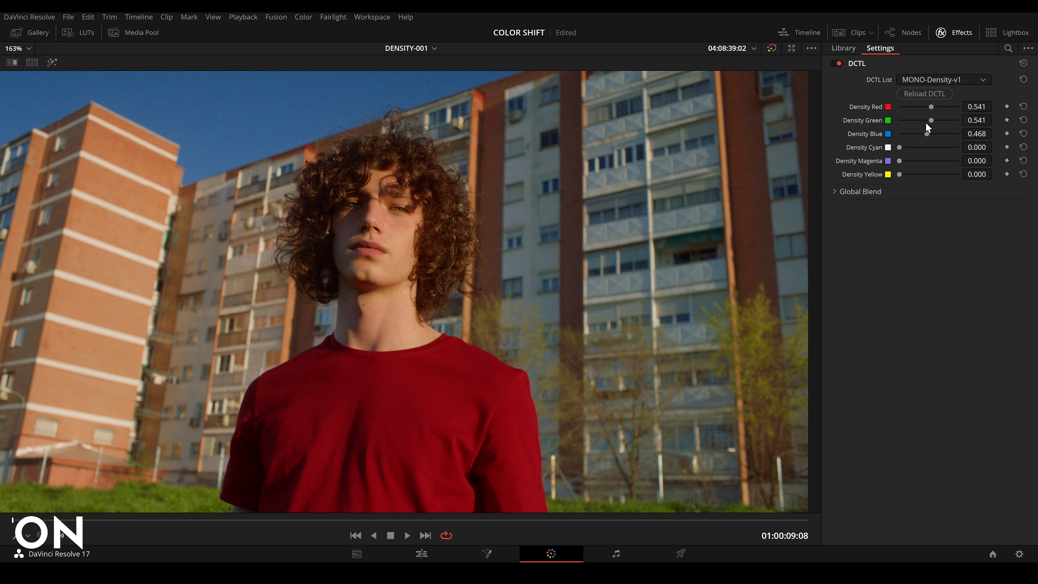
key("ctrl+d")
key("ctrl+d")
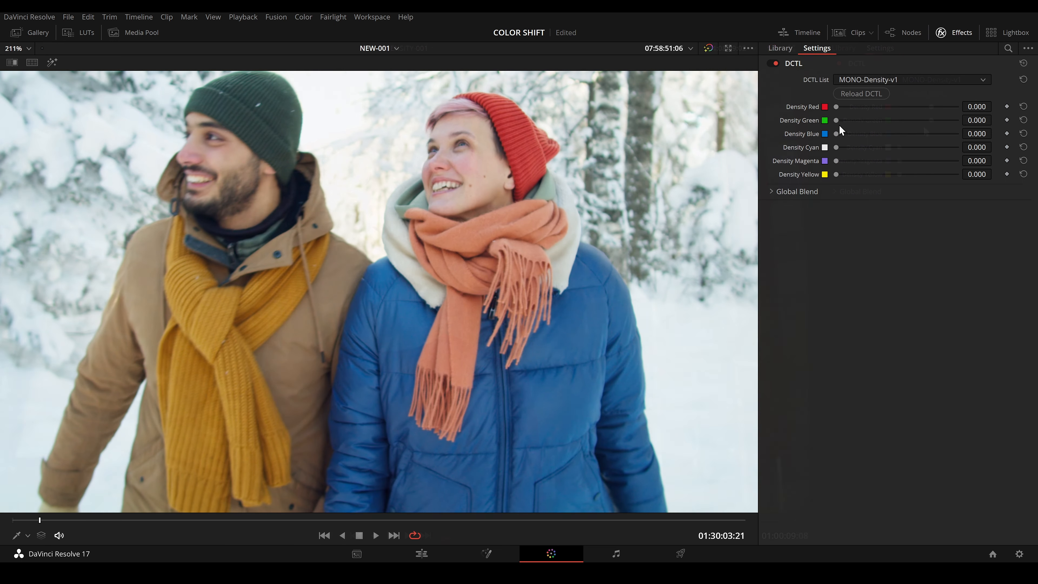
Set Density Red to 0.725, Blue to 0.721 and Yellow to 0.703 on the snowy couple clip, and compare with the grade bypassed.
left_click_drag(837, 107, 925, 109)
left_click_drag(836, 134, 926, 138)
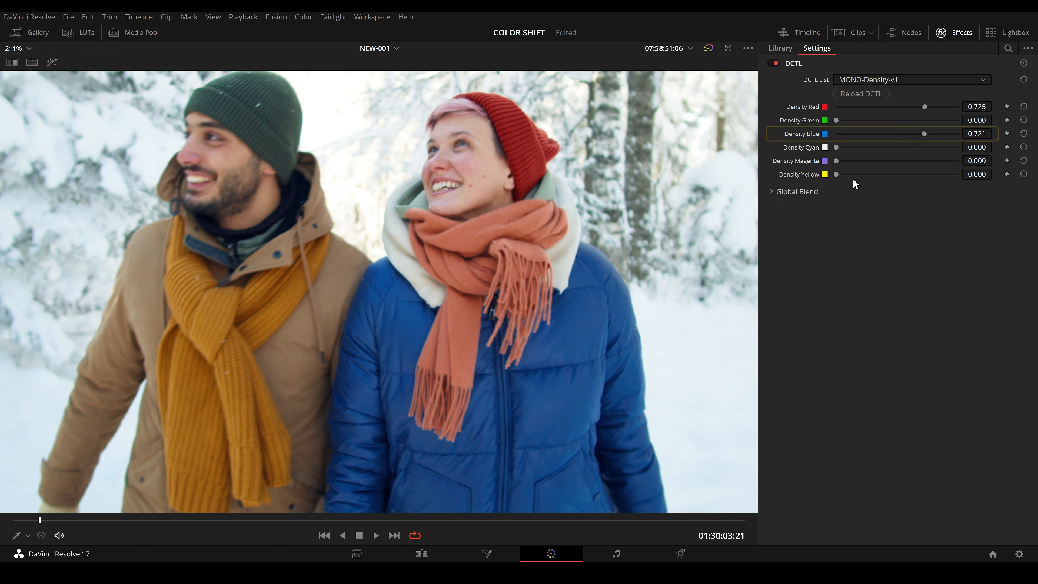
left_click_drag(836, 174, 922, 176)
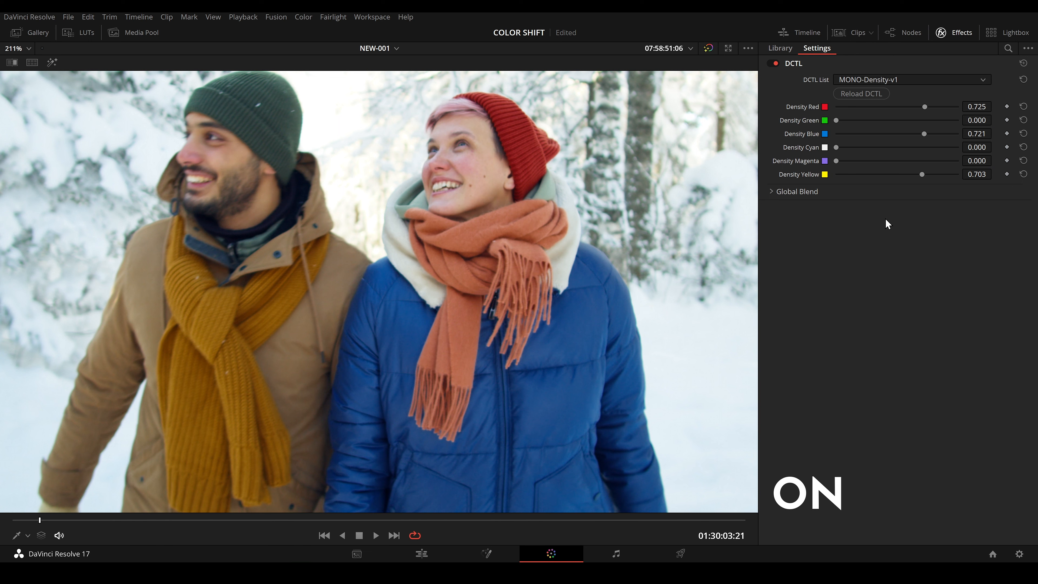
key("shift+d")
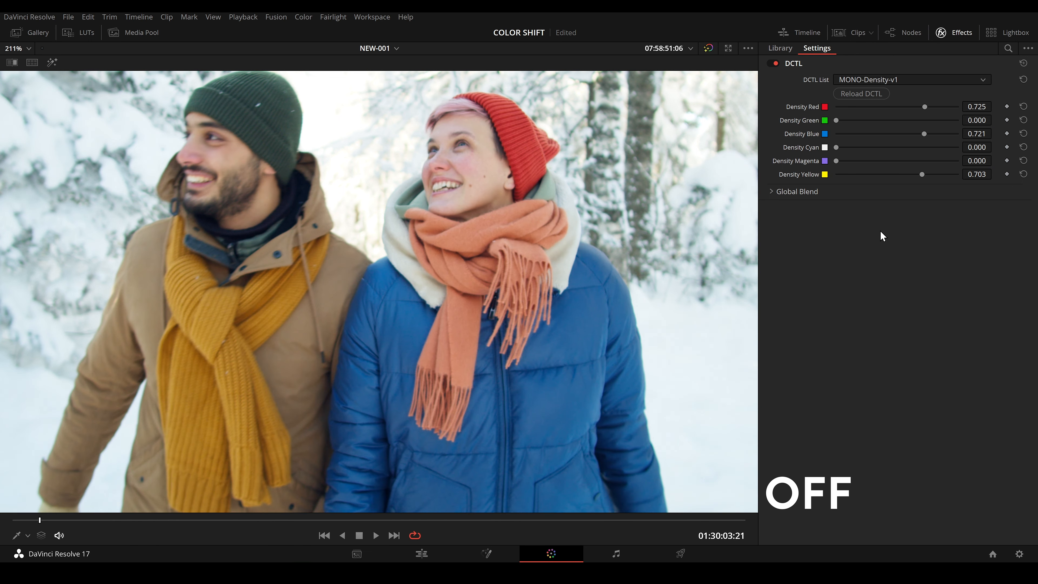
key("shift+d")
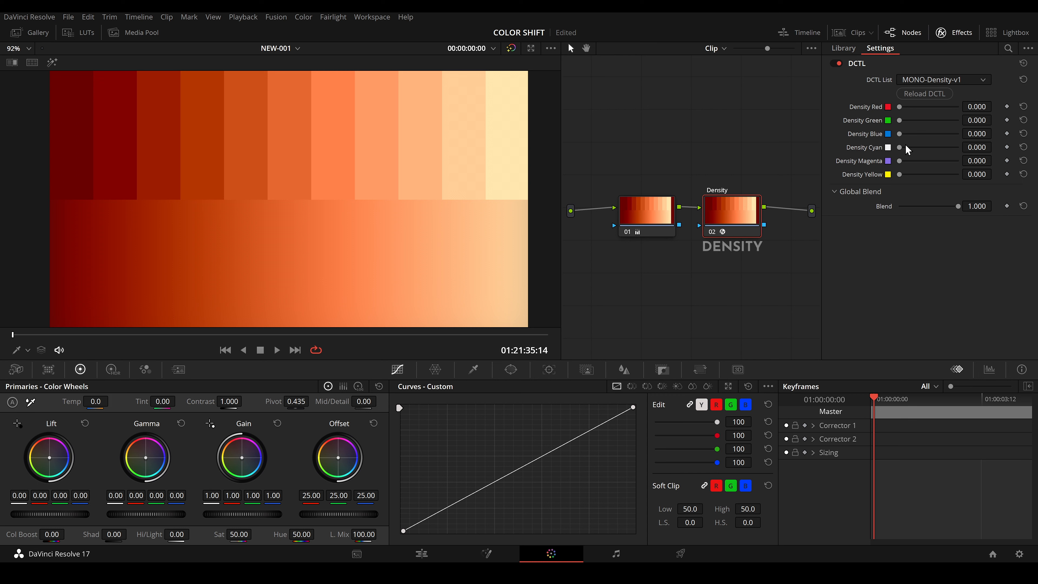
Raise Density Red on one orange gradient chart and Deep Red on the other to demonstrate both DCTLs.
left_click_drag(900, 107, 940, 118)
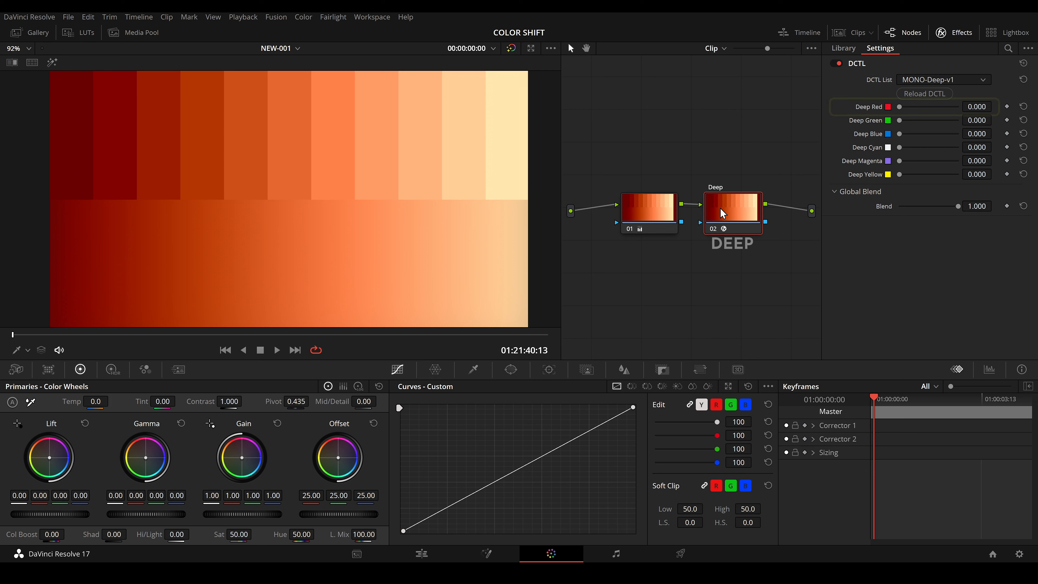
left_click_drag(901, 111, 947, 116)
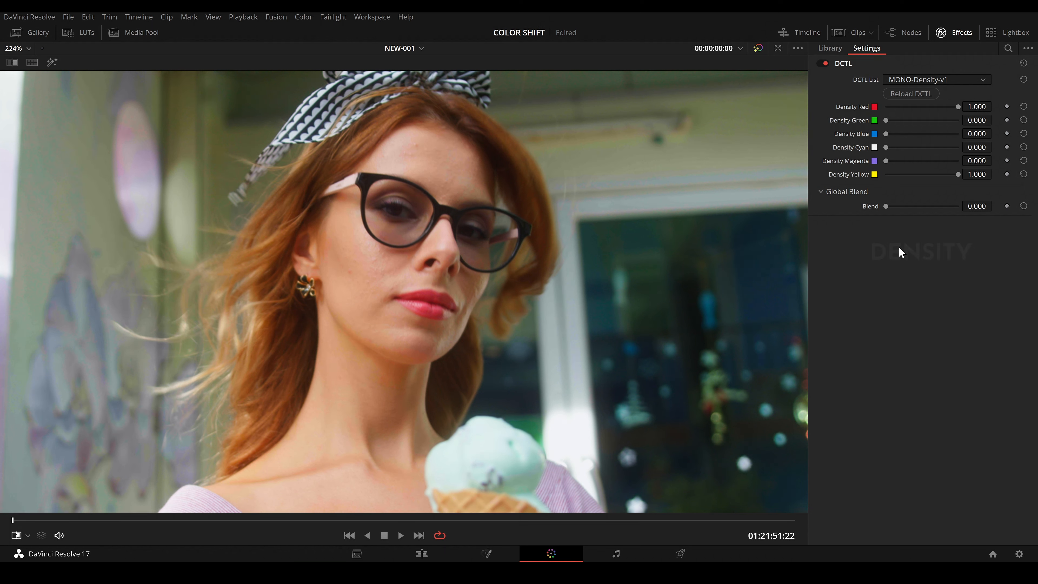
Set the Density node's Global Blend to 0.507 on the ice cream clip and compare it with the node off and on.
left_click_drag(886, 206, 922, 198)
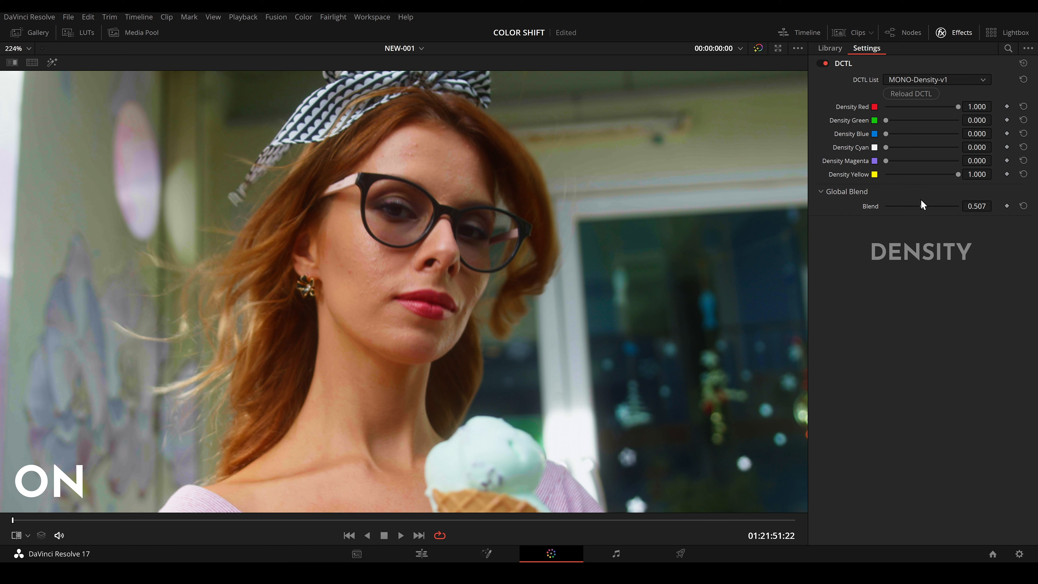
key("ctrl+d")
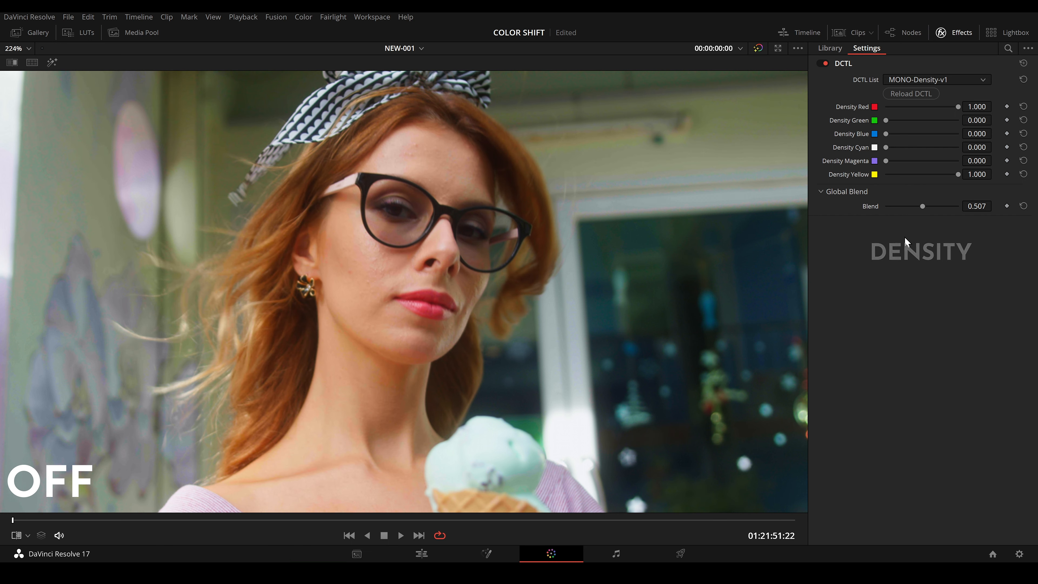
key("ctrl+d")
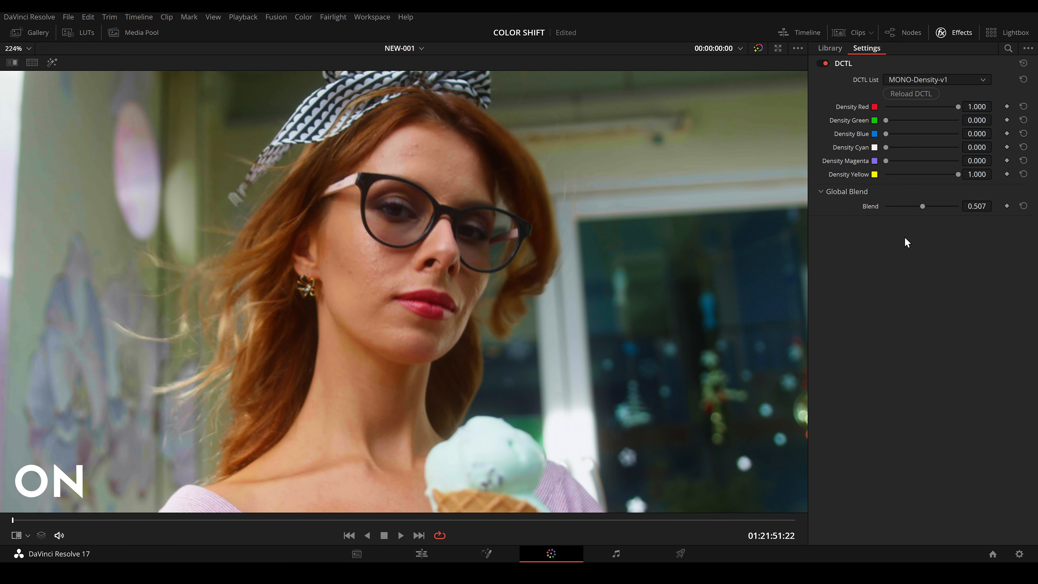
key("ctrl+d")
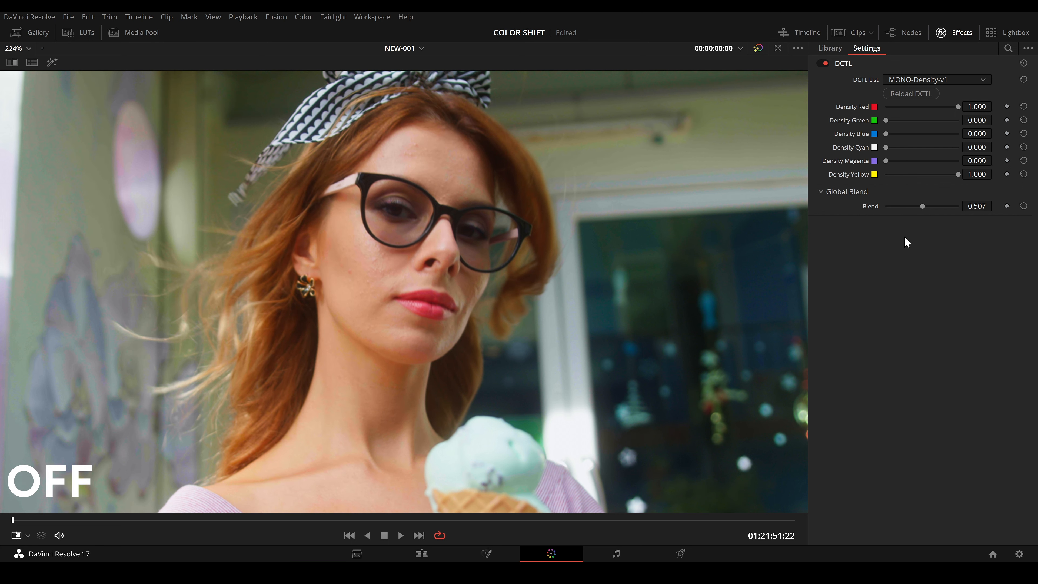
key("ctrl+d")
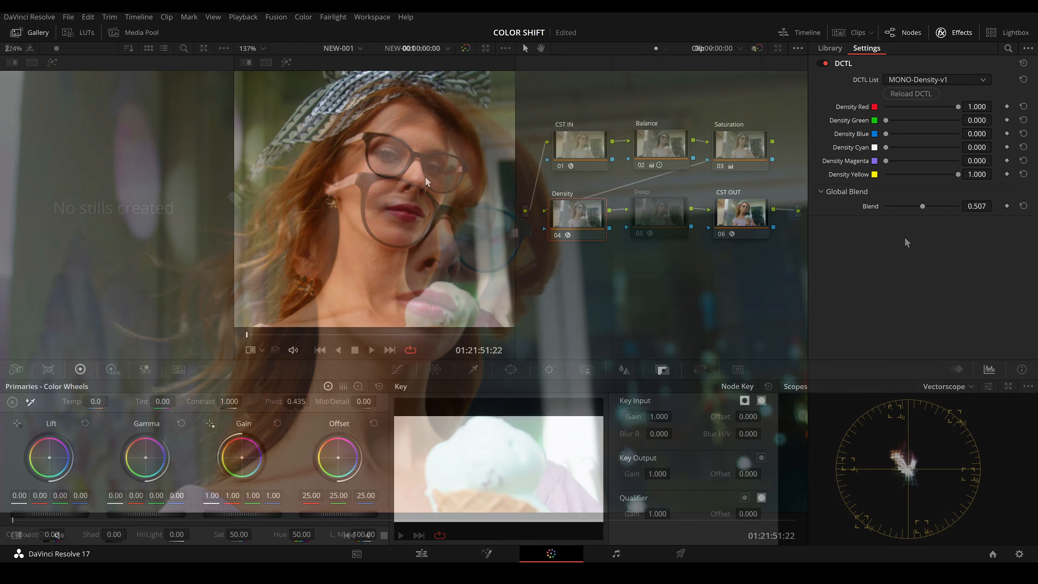
Grab a still of the ice cream clip's density grade and switch the active node from Density to Deep.
right_click(427, 178)
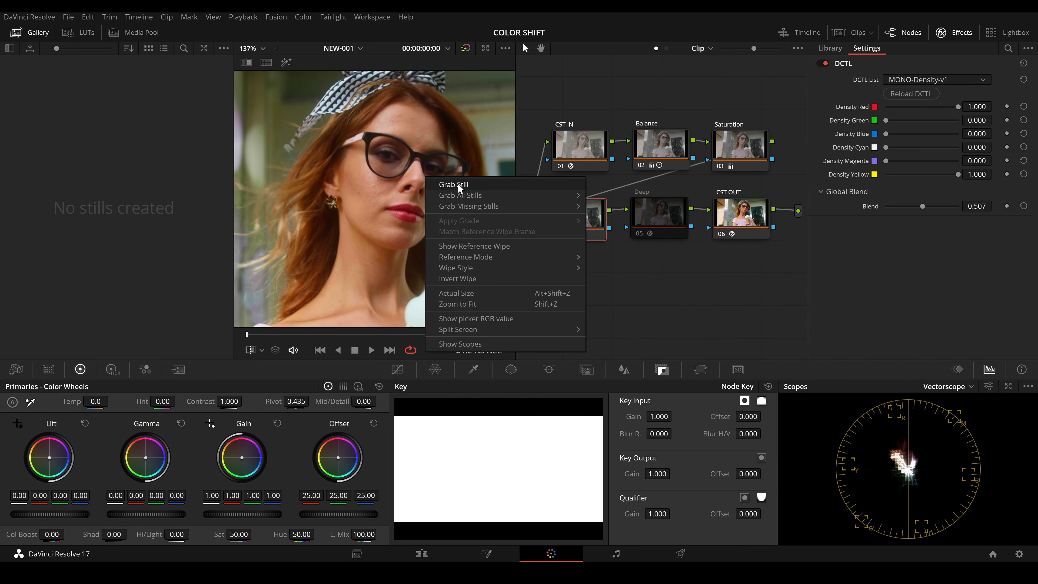
left_click(487, 188)
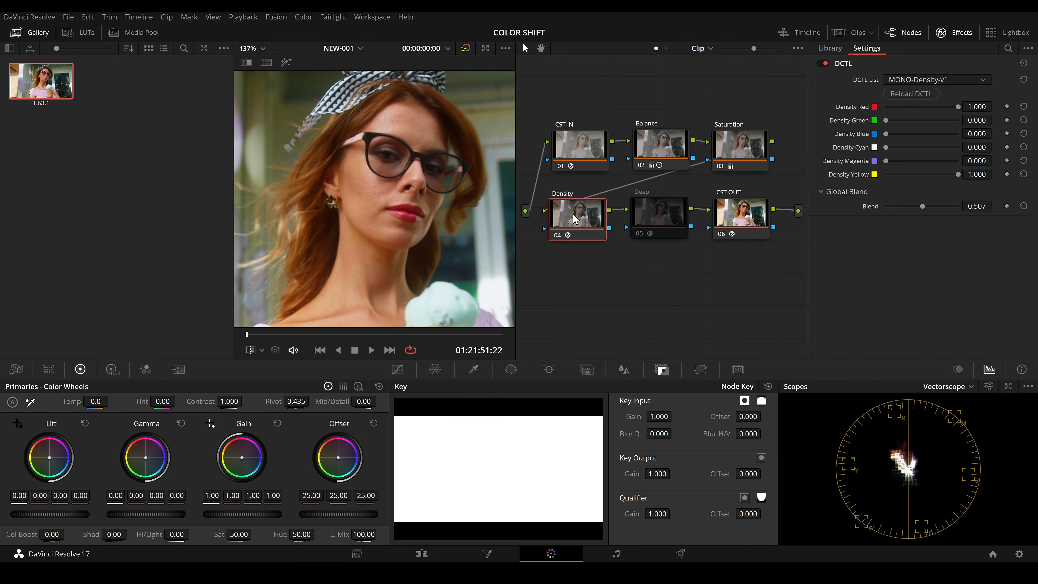
key("ctrl+d")
left_click(659, 213)
key("ctrl+d")
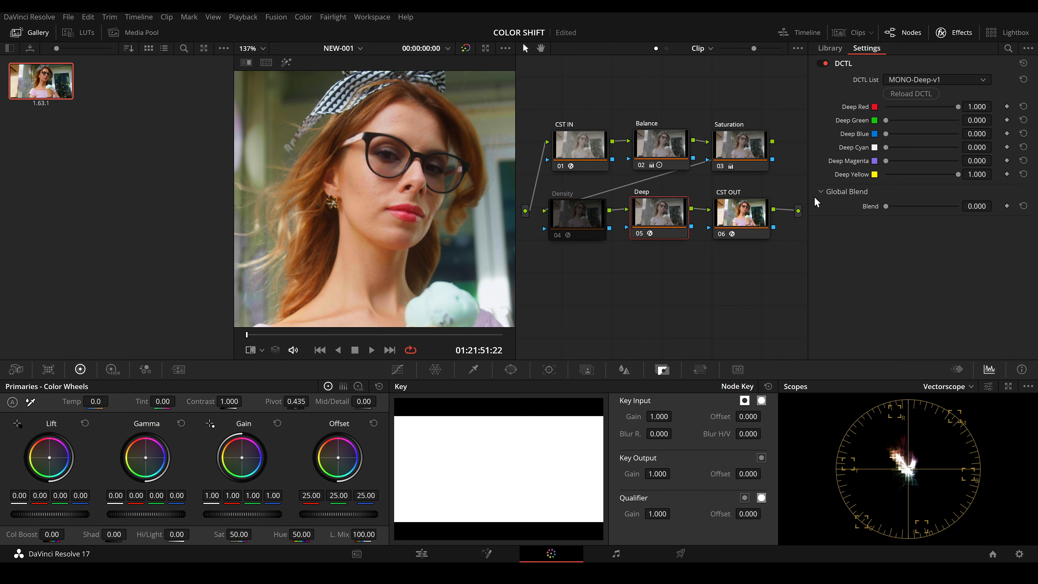
Set the Deep node's Global Blend to 0.590 and wipe across the image to compare it with the density still.
left_click_drag(887, 206, 928, 206)
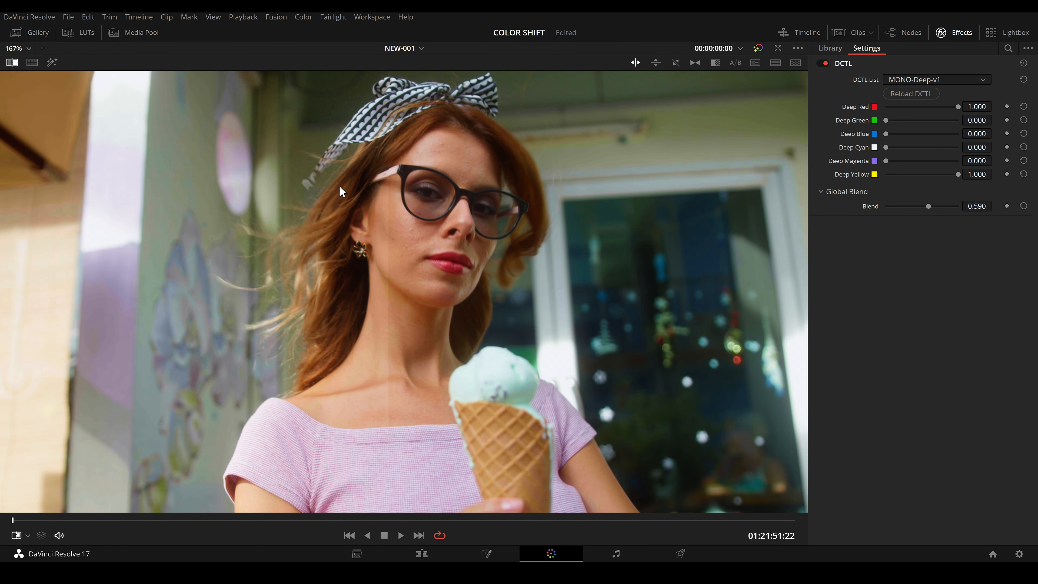
left_click_drag(364, 294, 153, 287)
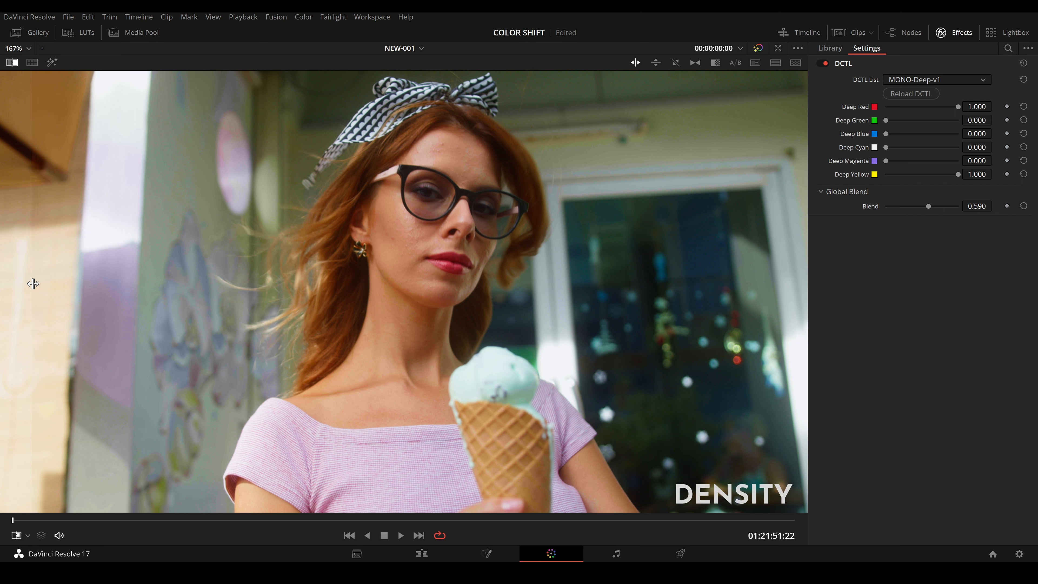
left_click_drag(33, 284, 754, 287)
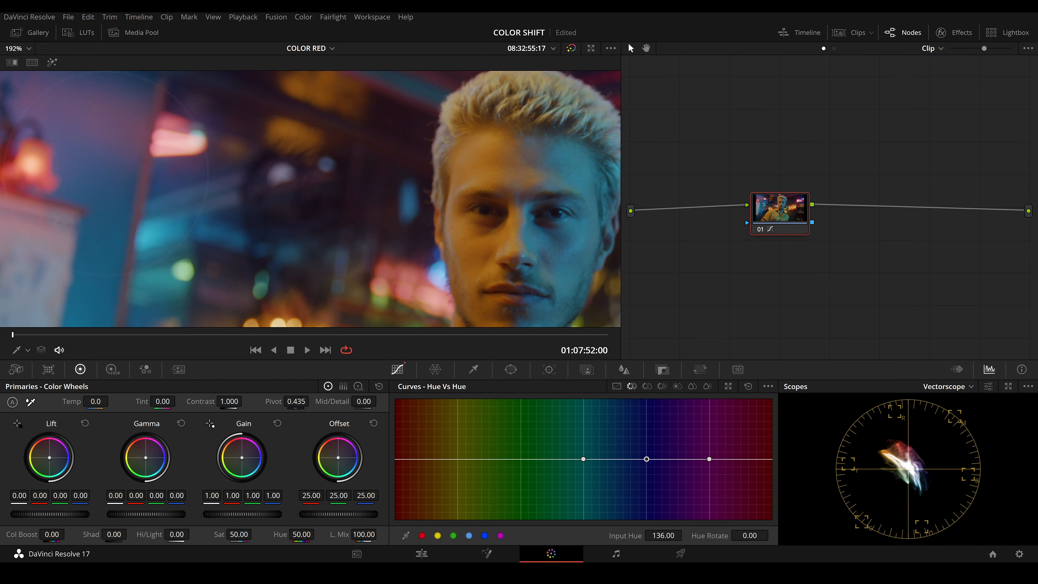
Shift the blues of the neon portrait clip with Hue Vs Hue rotation and with the Color Warper's Hue - Saturation grid.
left_click_drag(750, 535, 777, 536)
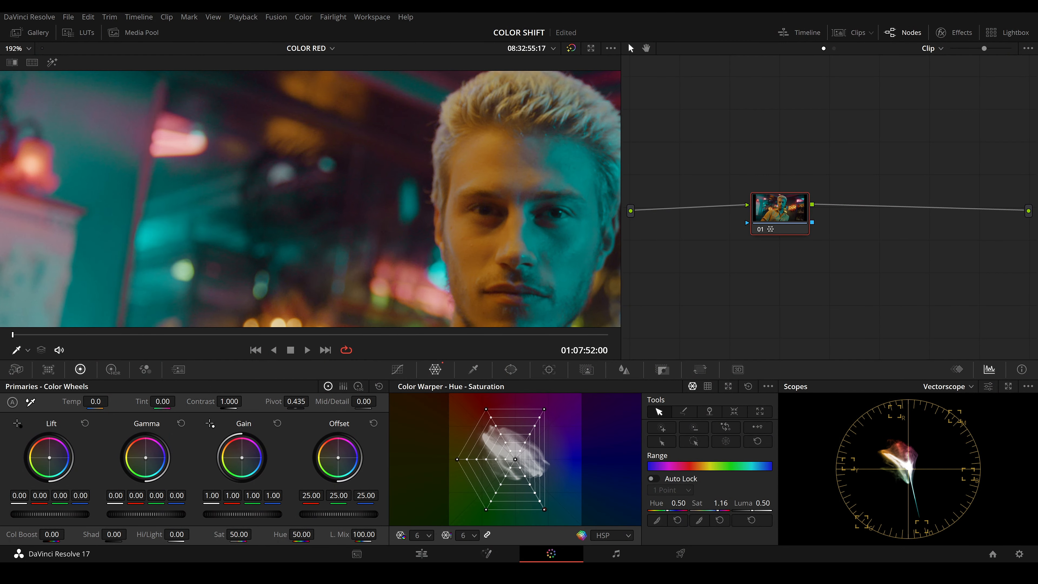
left_click_drag(545, 509, 547, 508)
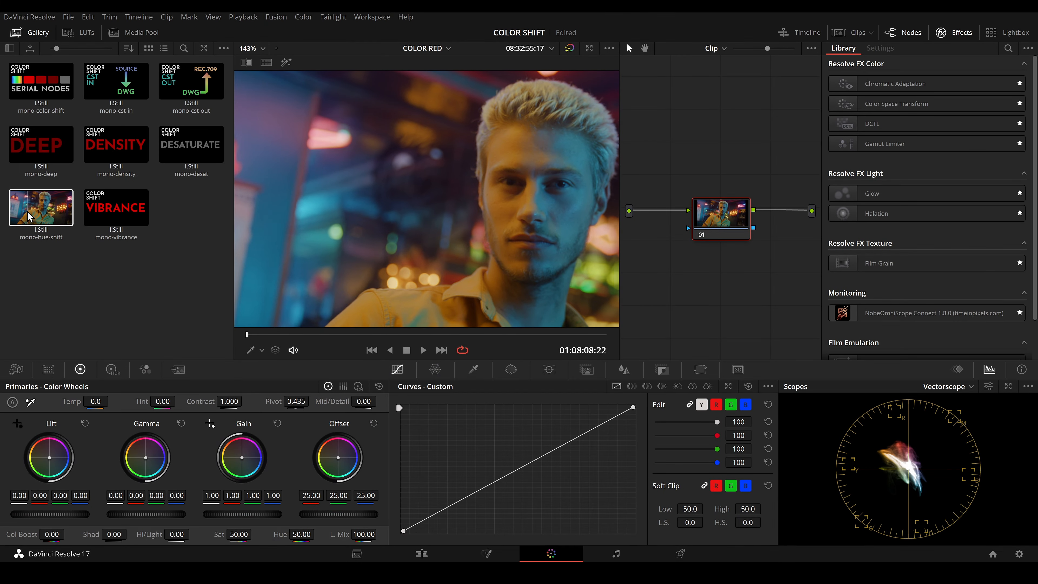
Apply the mono-hue-shift still to the neon portrait clip's node, try Blue to Magenta, and set Blue to Cyan to 0.762.
left_click_drag(29, 216, 723, 234)
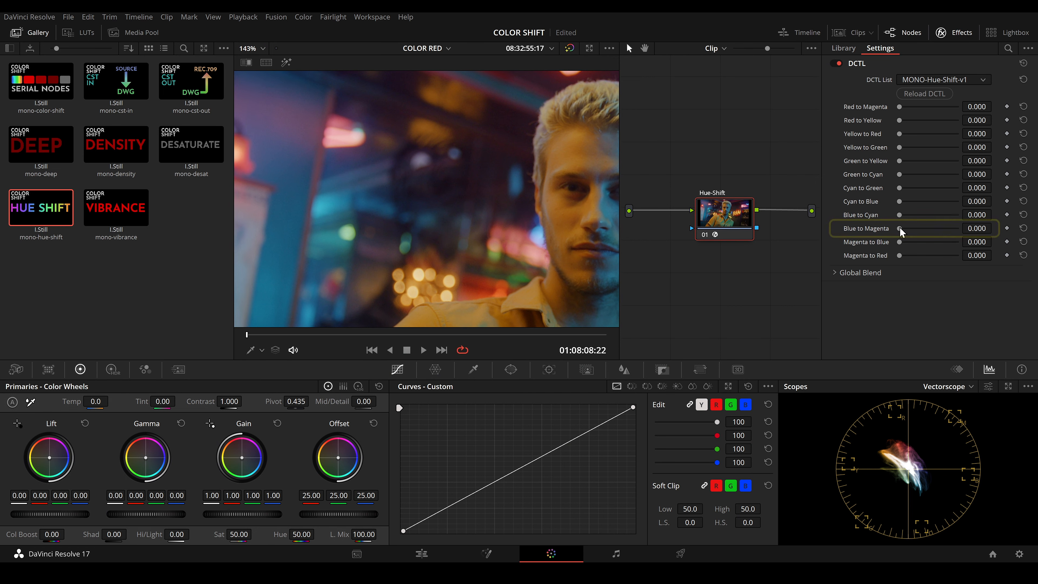
left_click_drag(899, 229, 930, 234)
left_click_drag(901, 215, 945, 220)
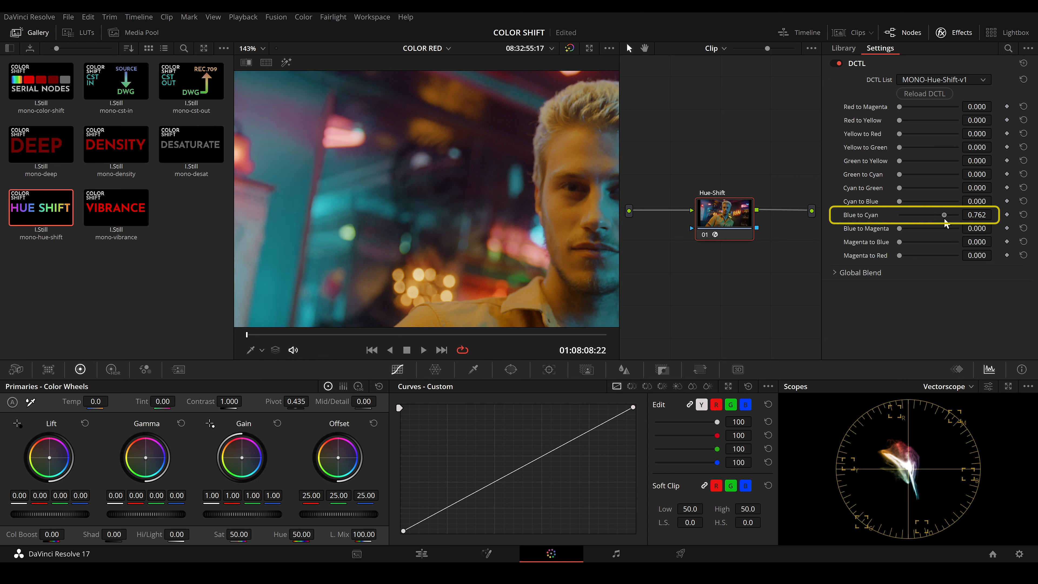